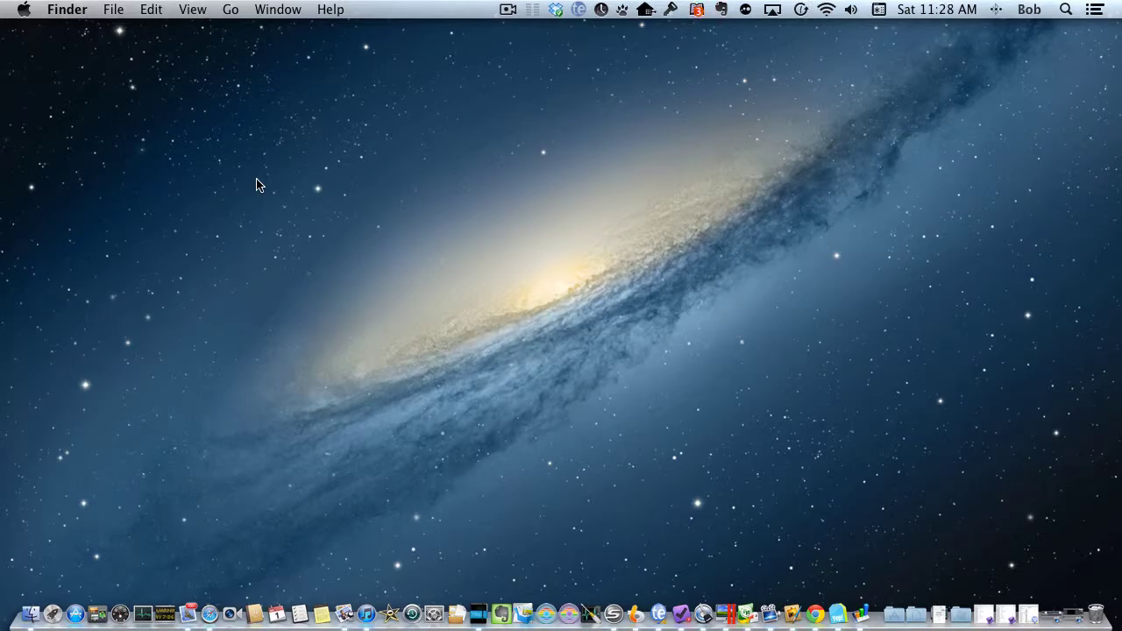
# Switch to the Windows XP desktop and open the Dropbox folder from the tray icon
pyautogui.hotkey('ctrl', 'Right')
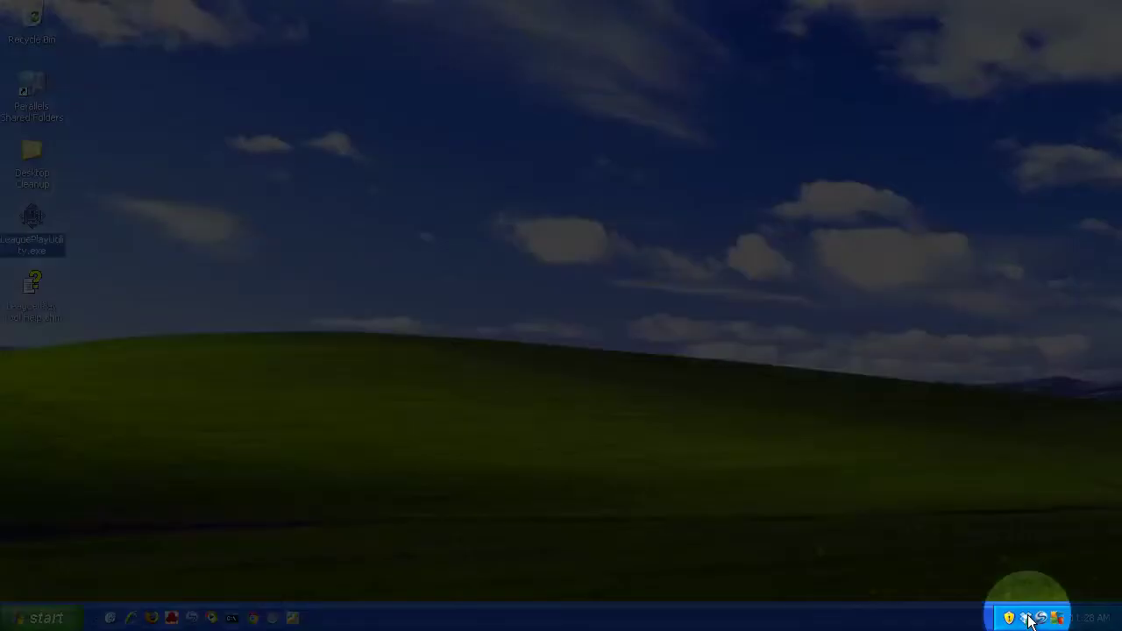
pyautogui.moveTo(1027, 619)
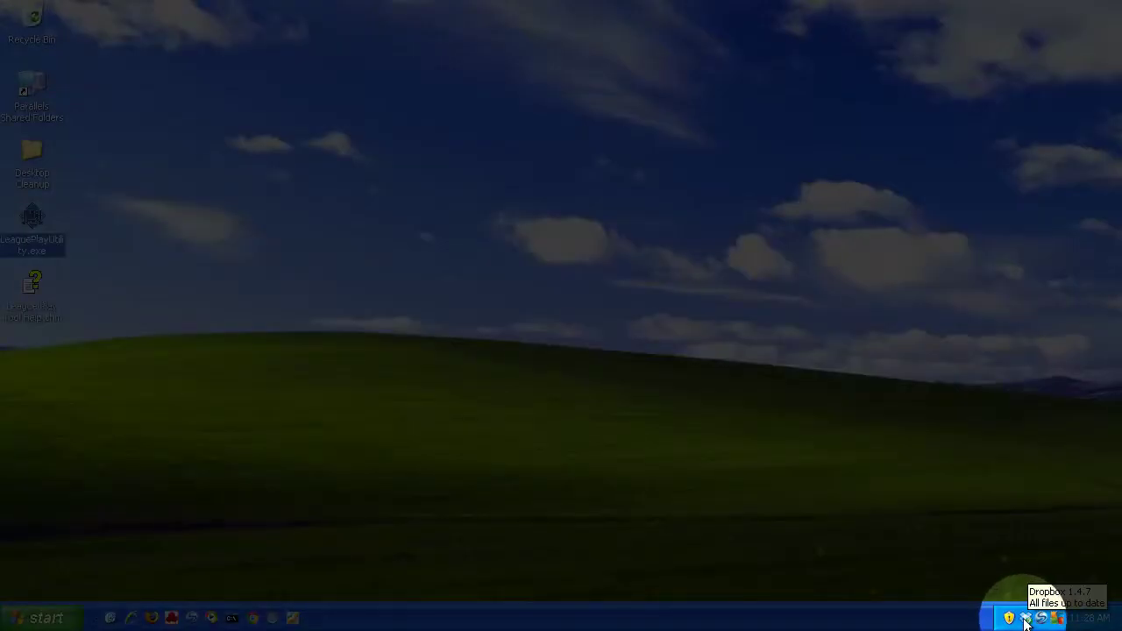
pyautogui.click(1025, 621)
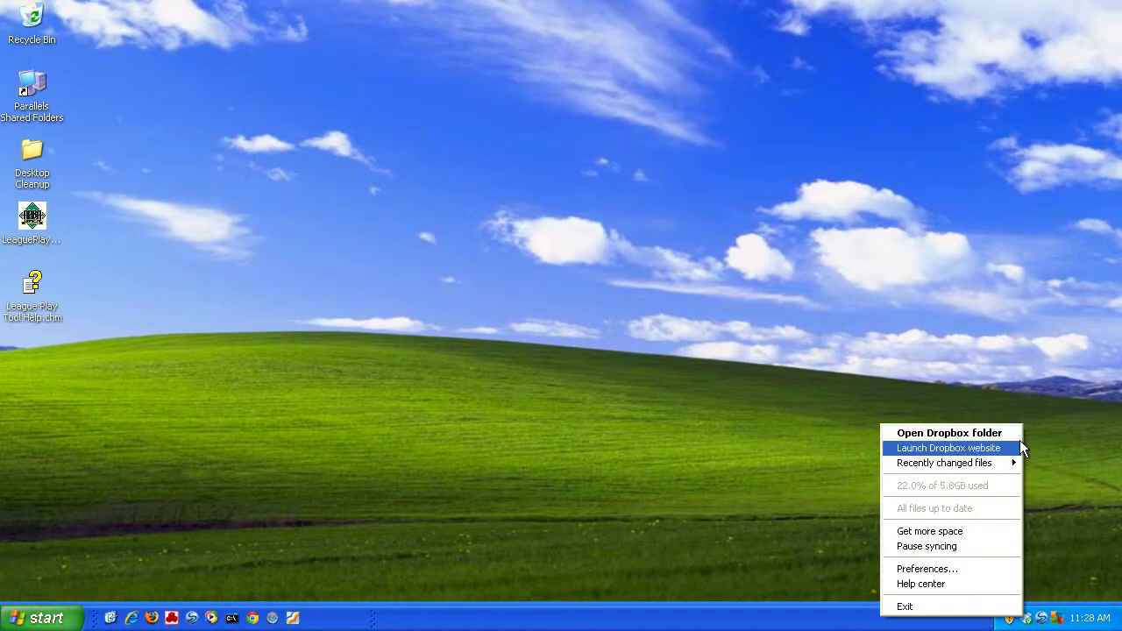
pyautogui.click(1013, 437)
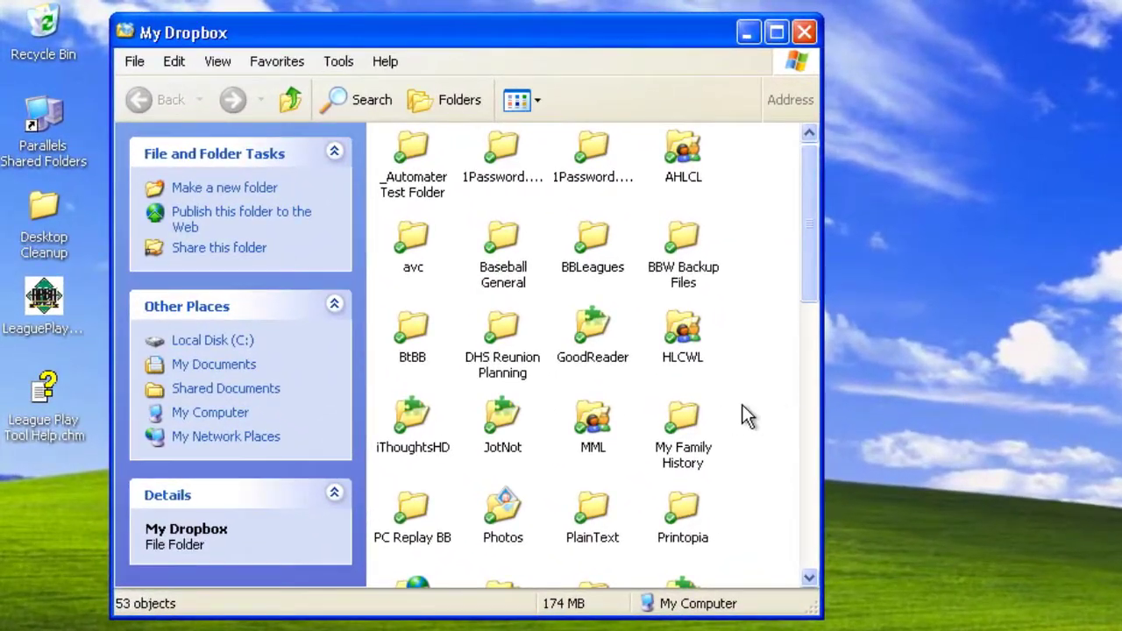
# Go into BBLeagues > LPFET and launch LeaguePlayUtility.exe
pyautogui.doubleClick(593, 233)
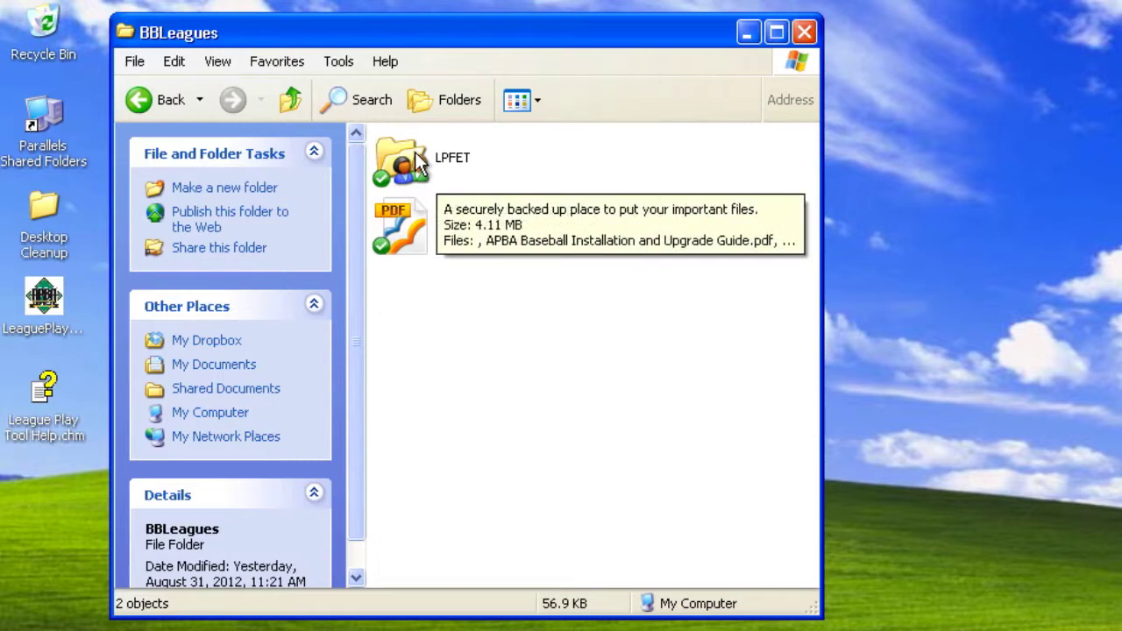
pyautogui.doubleClick(416, 153)
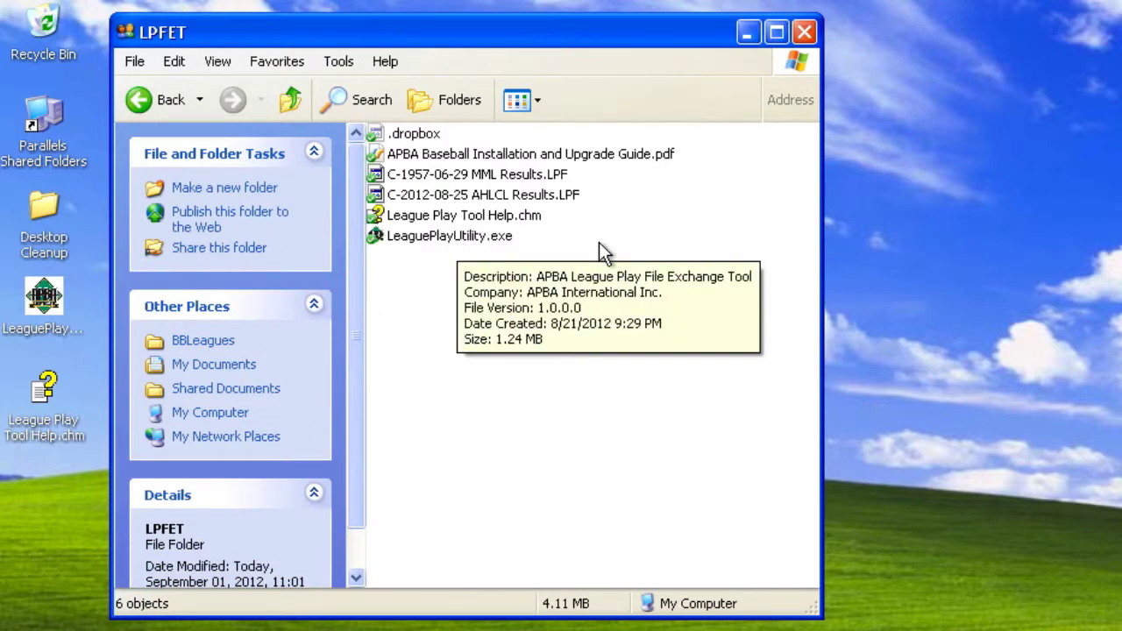
pyautogui.click(403, 235)
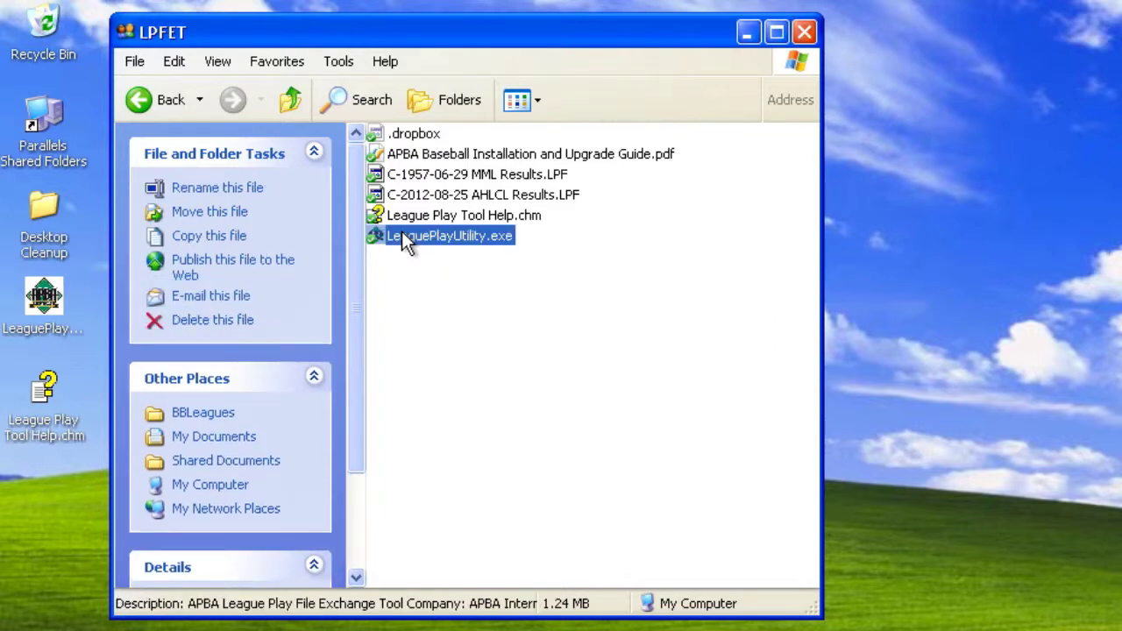
pyautogui.doubleClick(401, 237)
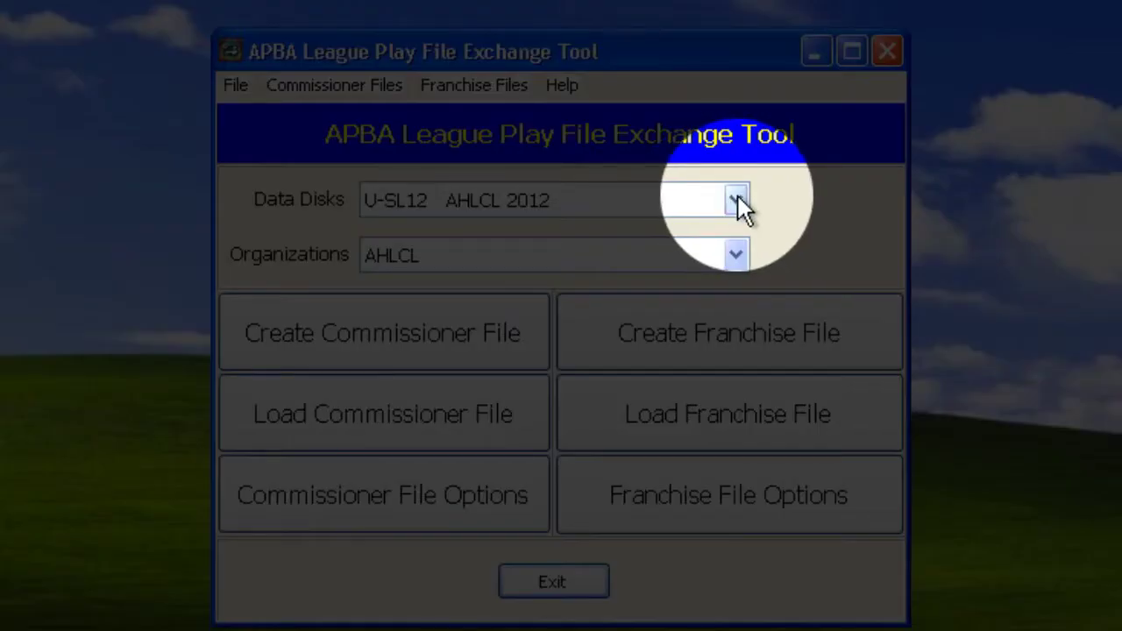
pyautogui.click(737, 198)
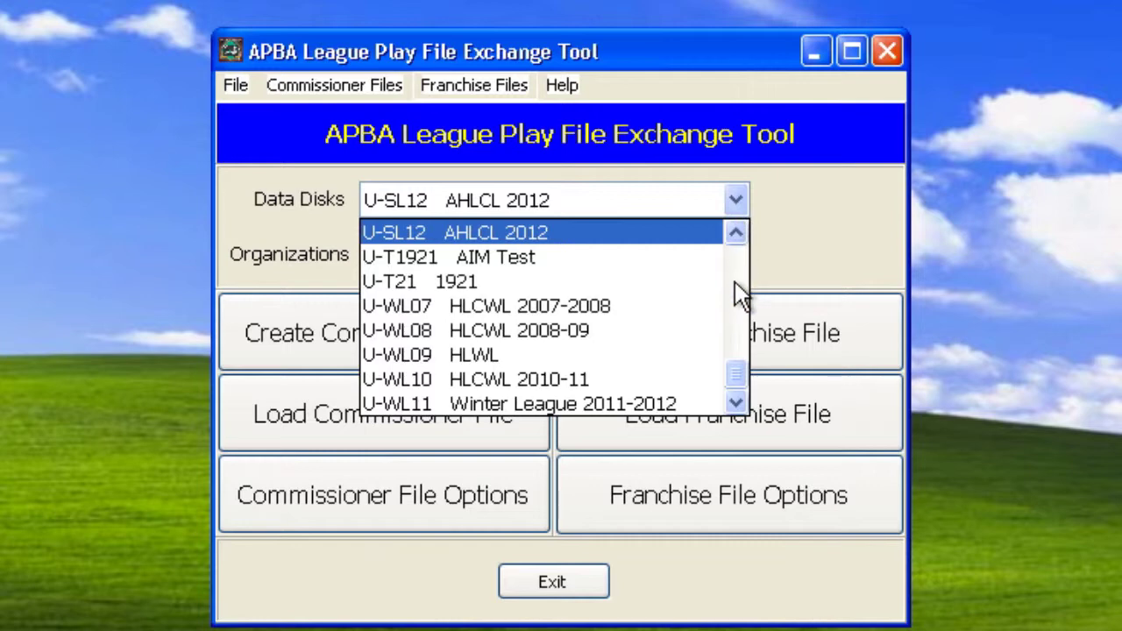
pyautogui.scroll(5, 735, 293)
pyautogui.scroll(-1, 739, 356)
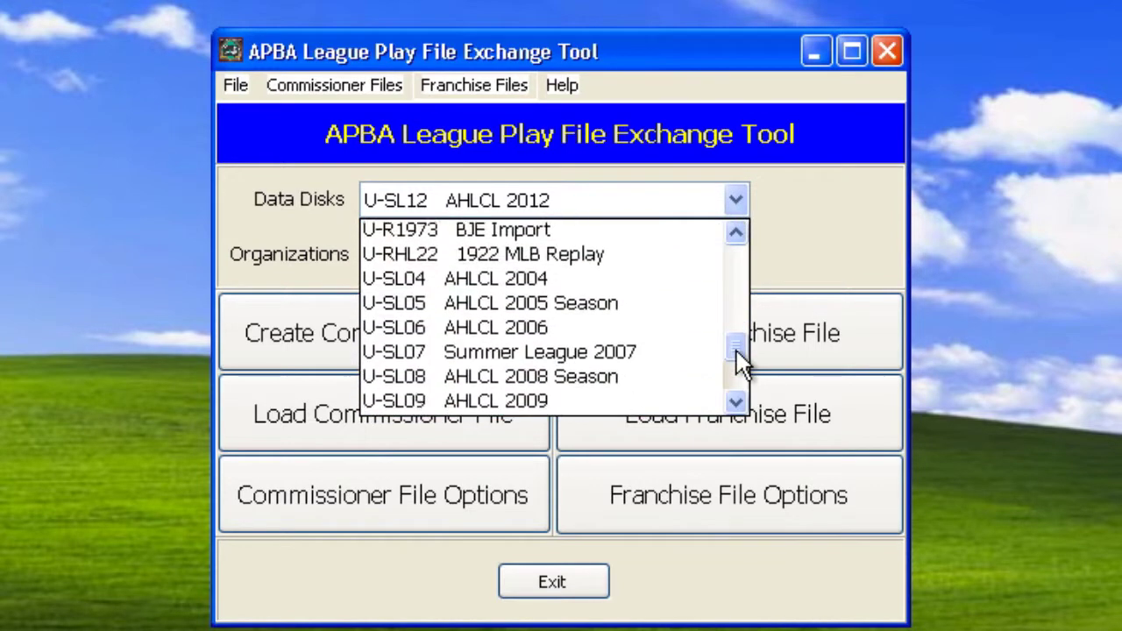
pyautogui.scroll(-4, 739, 360)
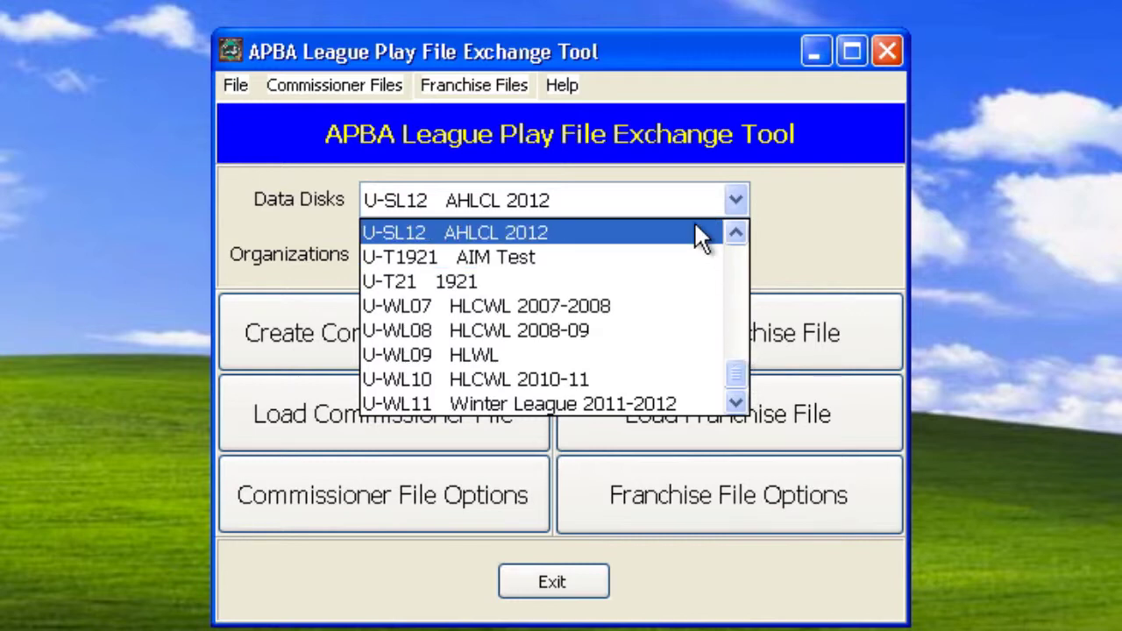
pyautogui.click(679, 198)
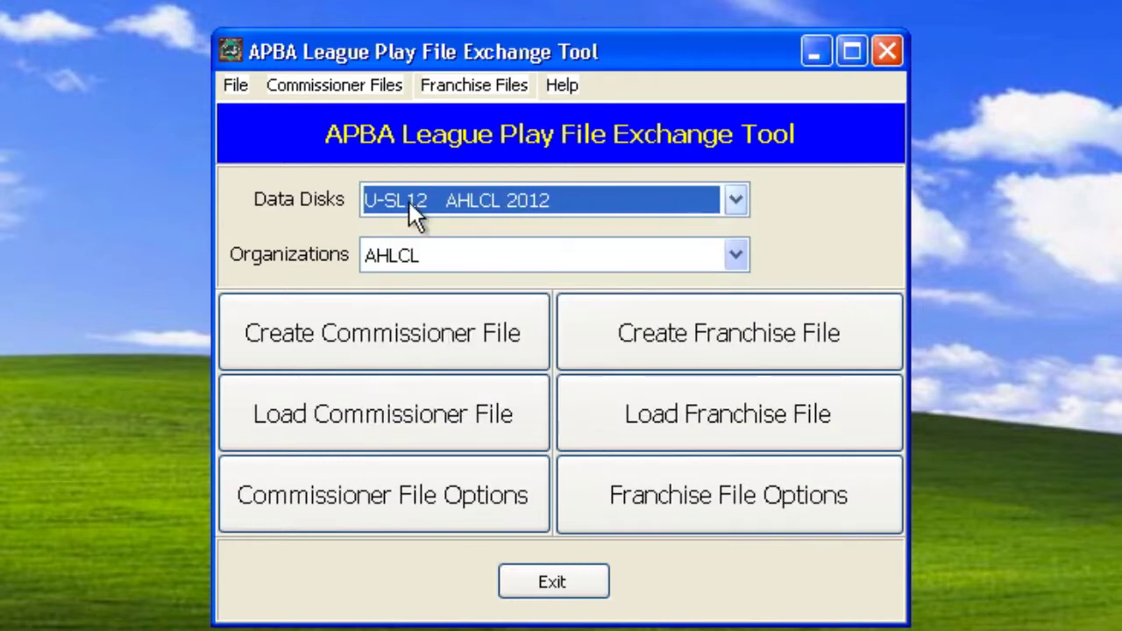
pyautogui.click(650, 255)
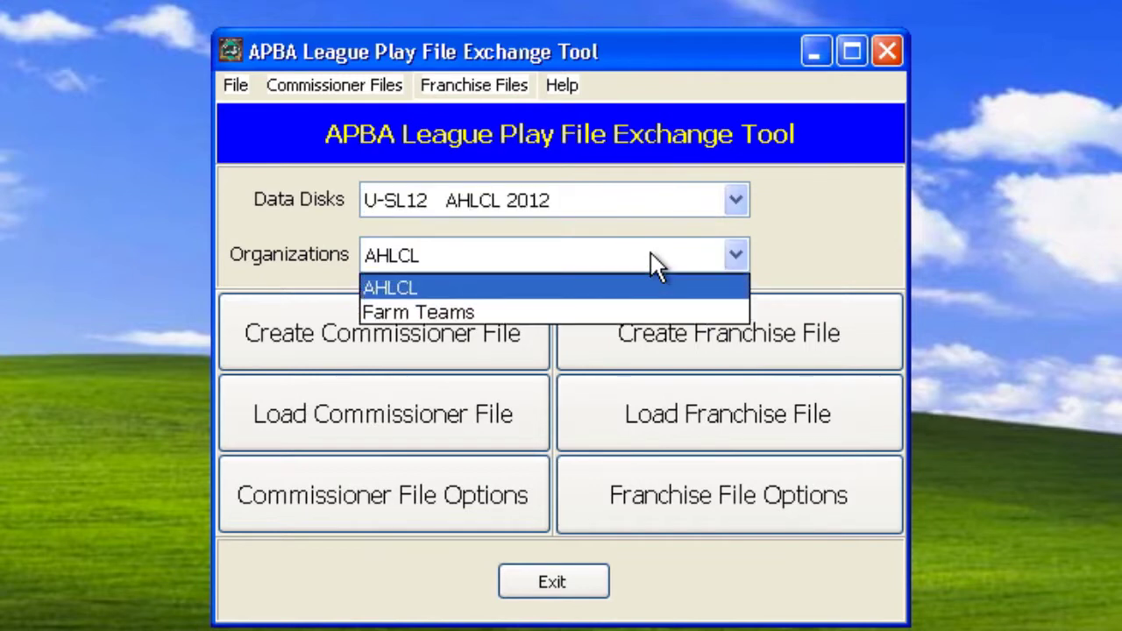
pyautogui.click(651, 285)
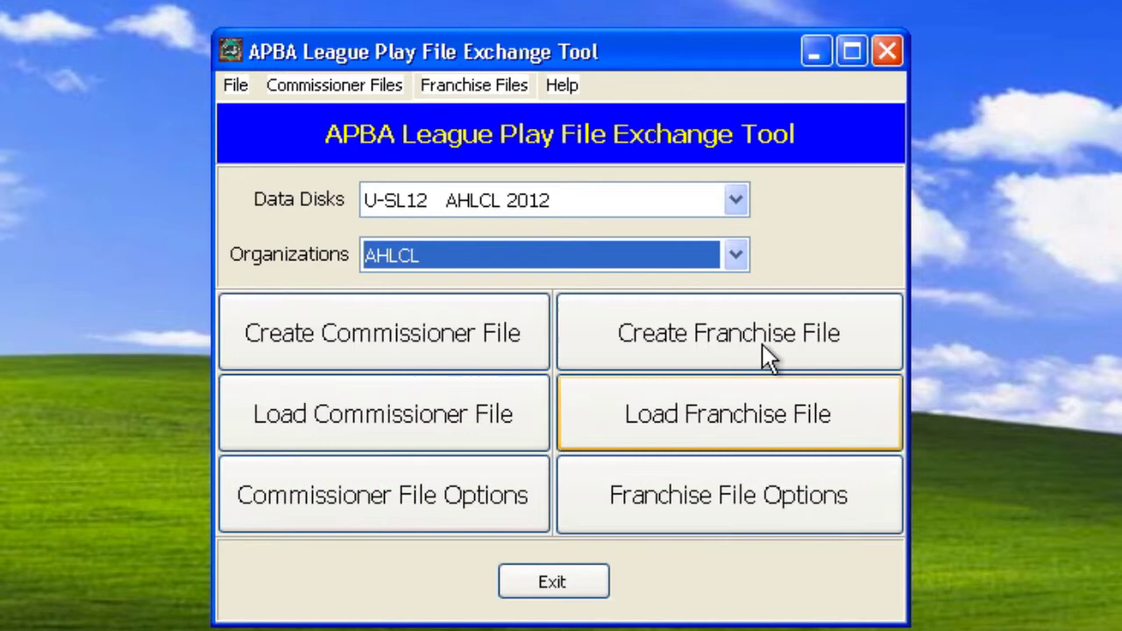
# Start Load Commissioner File and browse Local Disk (C:) to BBW\U-SL12.WDD\ORG00001
pyautogui.click(443, 425)
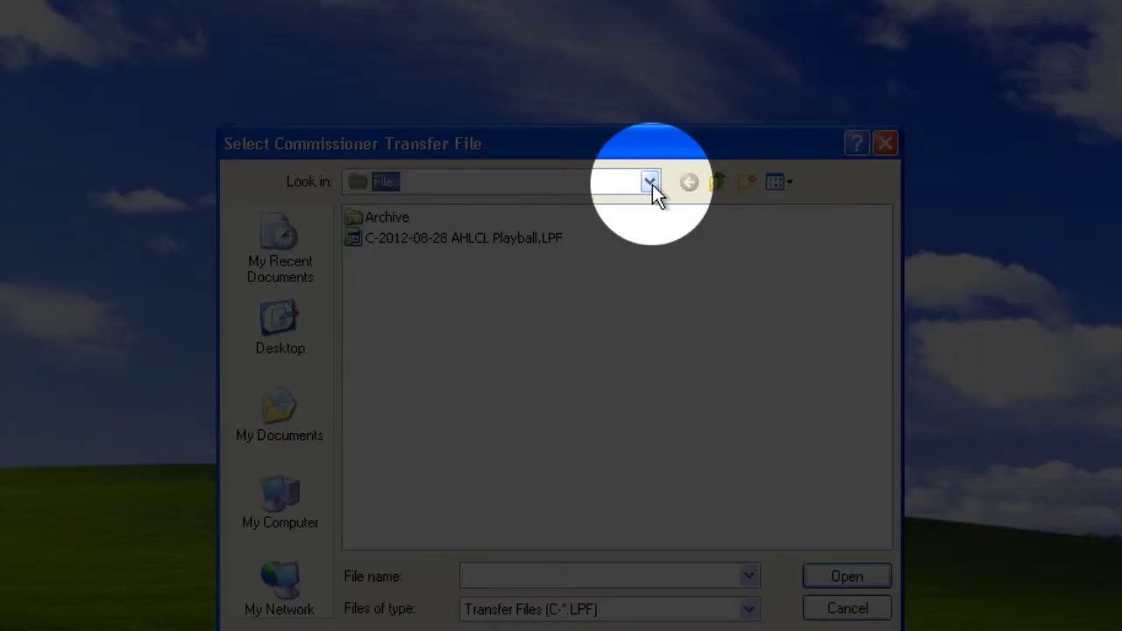
pyautogui.click(650, 182)
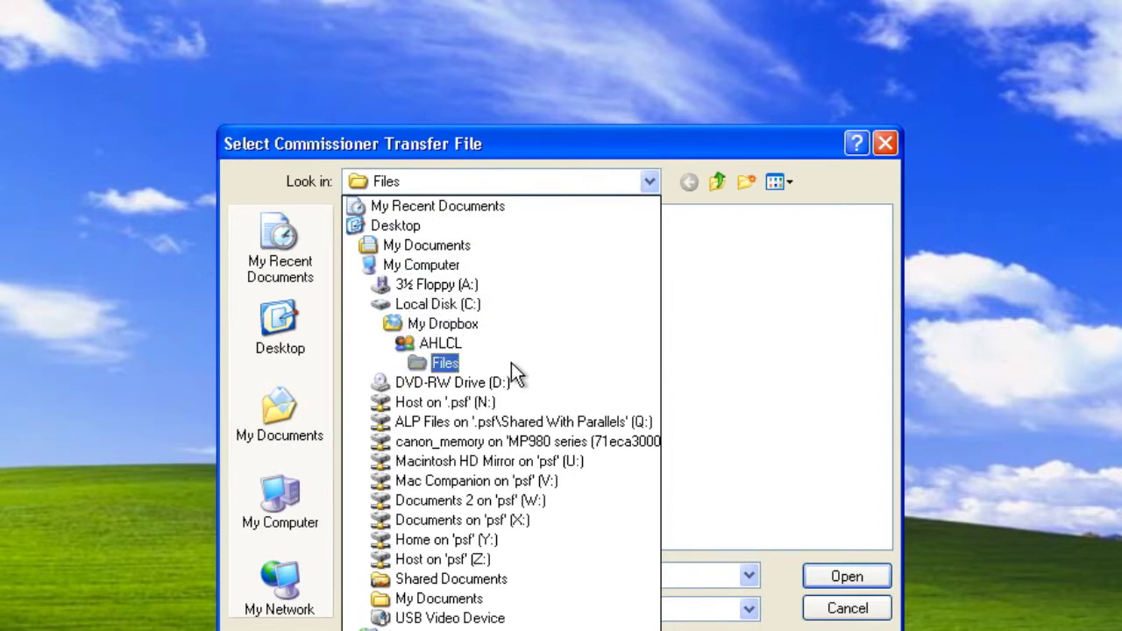
pyautogui.click(438, 304)
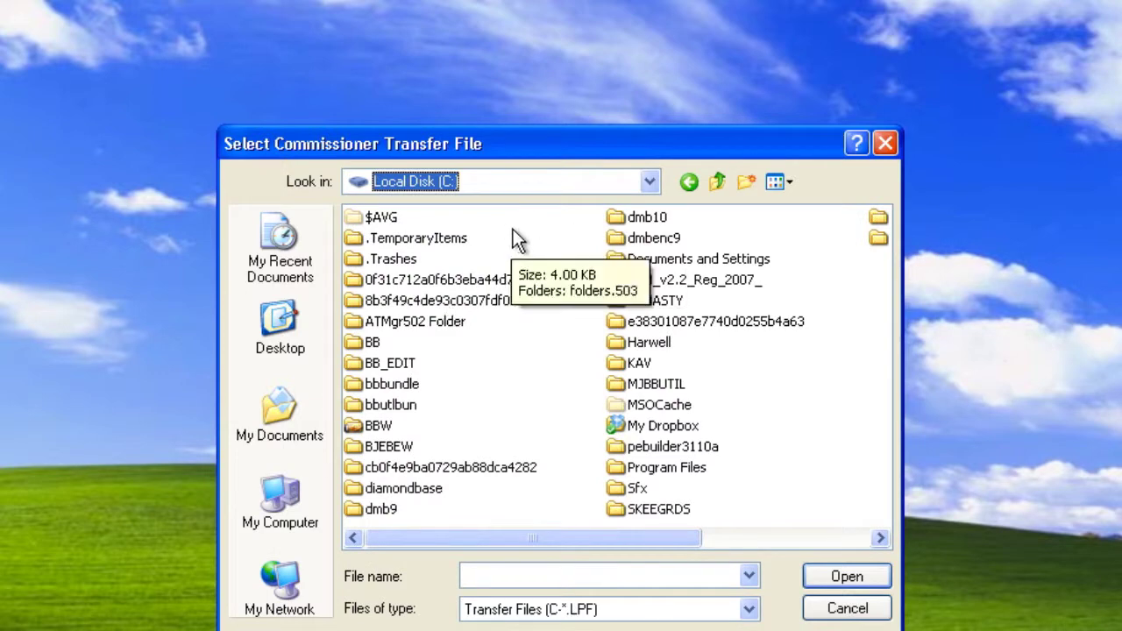
pyautogui.doubleClick(360, 425)
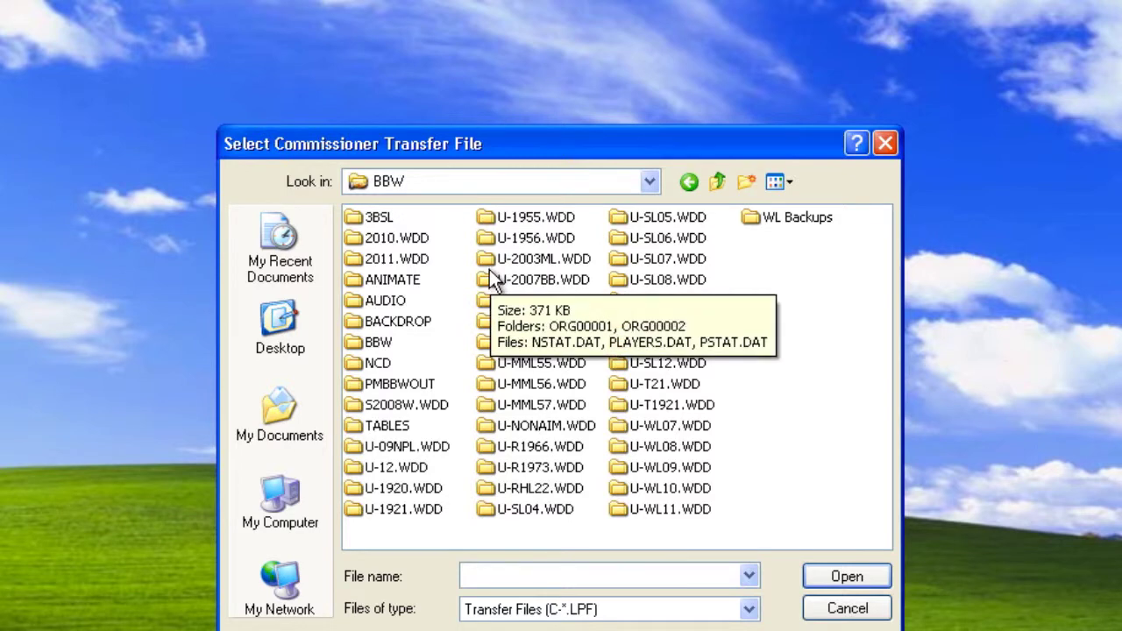
pyautogui.doubleClick(614, 358)
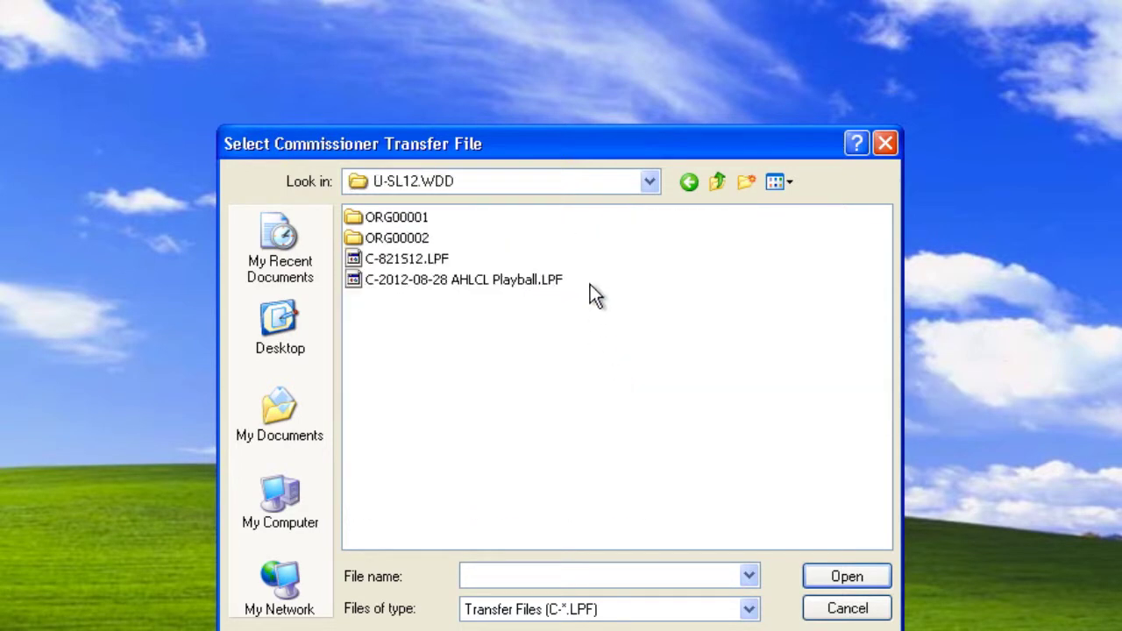
pyautogui.doubleClick(360, 216)
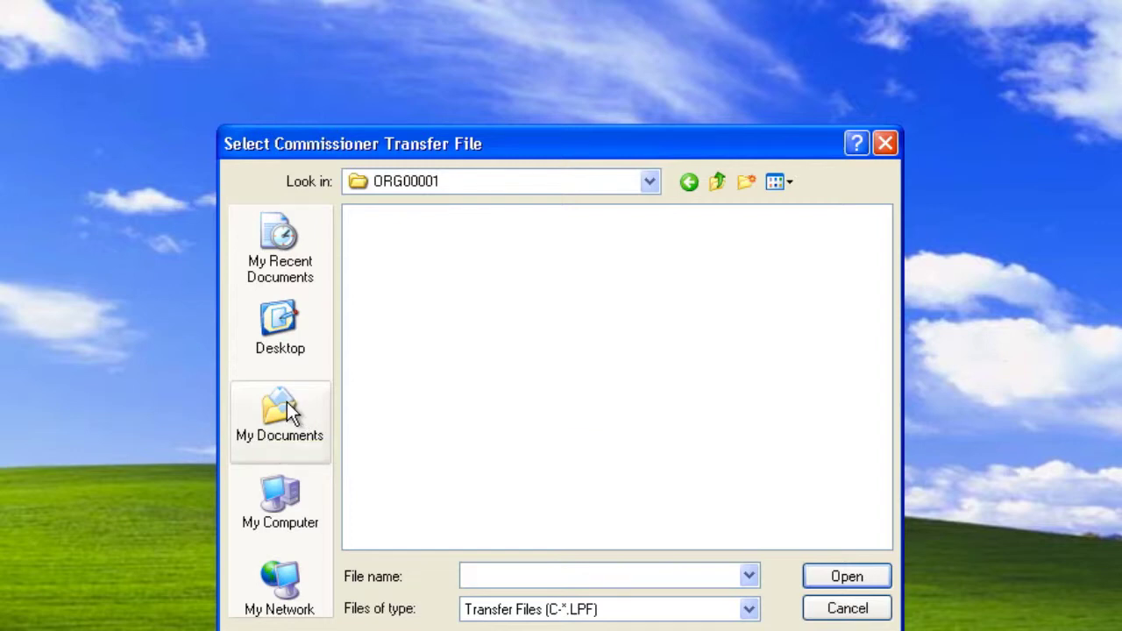
# Browse from Local Disk (C:) through My Dropbox into the AHLCL league folder
pyautogui.click(283, 499)
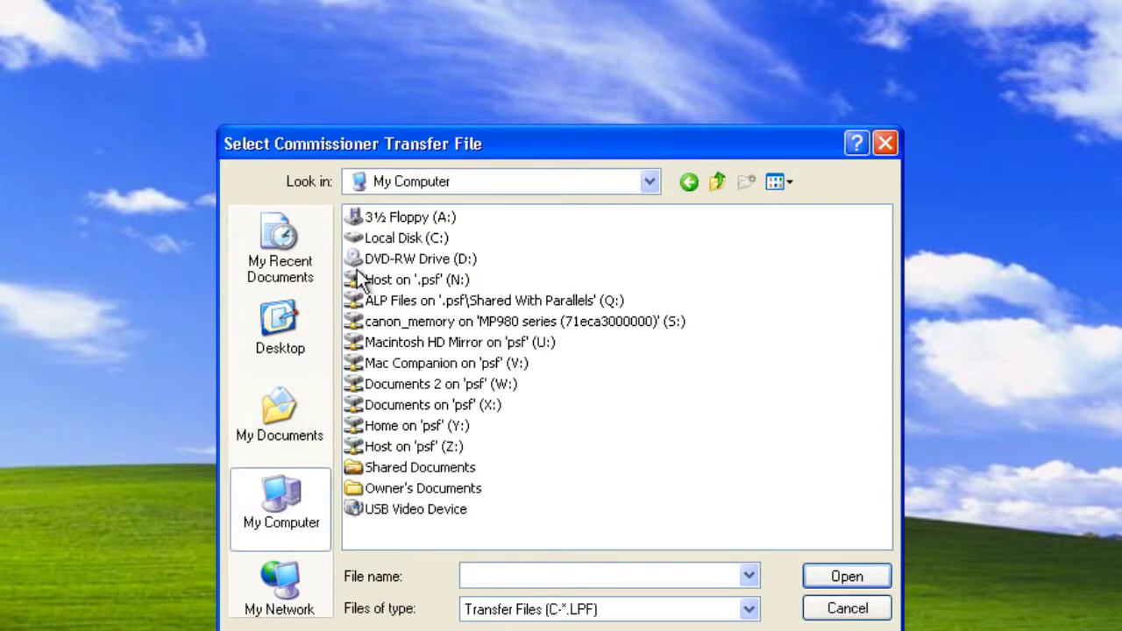
pyautogui.doubleClick(360, 240)
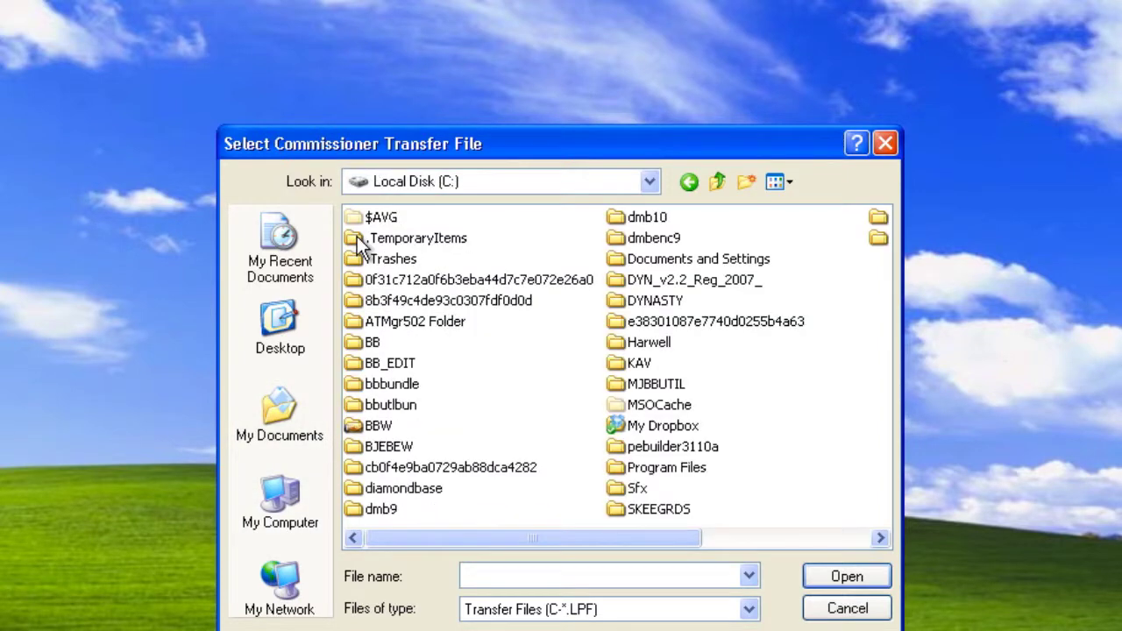
pyautogui.click(695, 427)
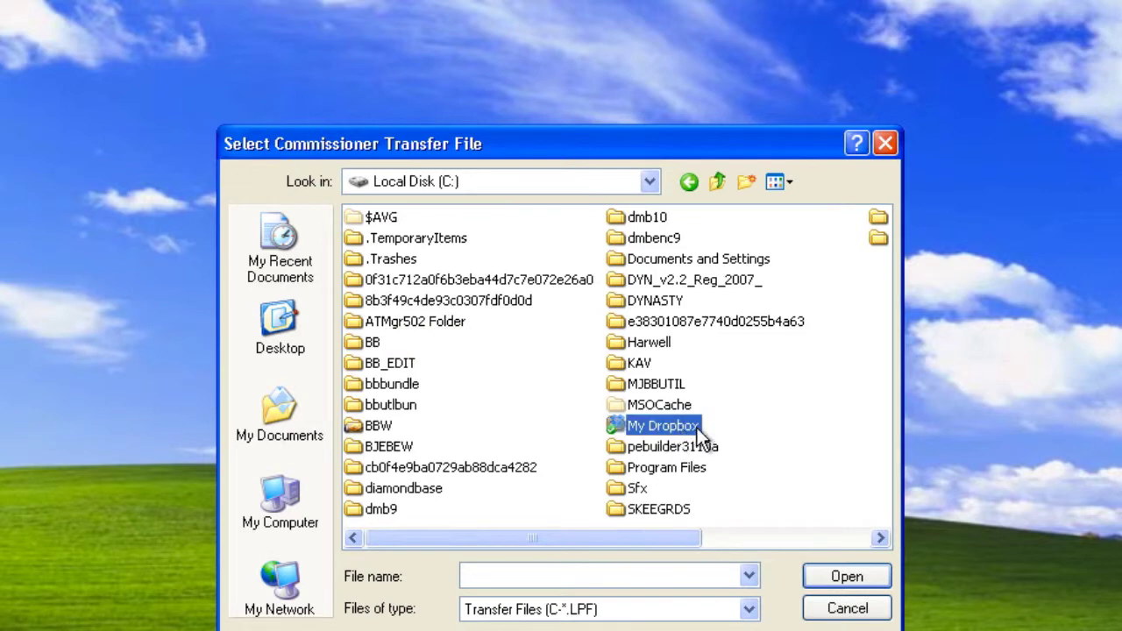
pyautogui.click(825, 575)
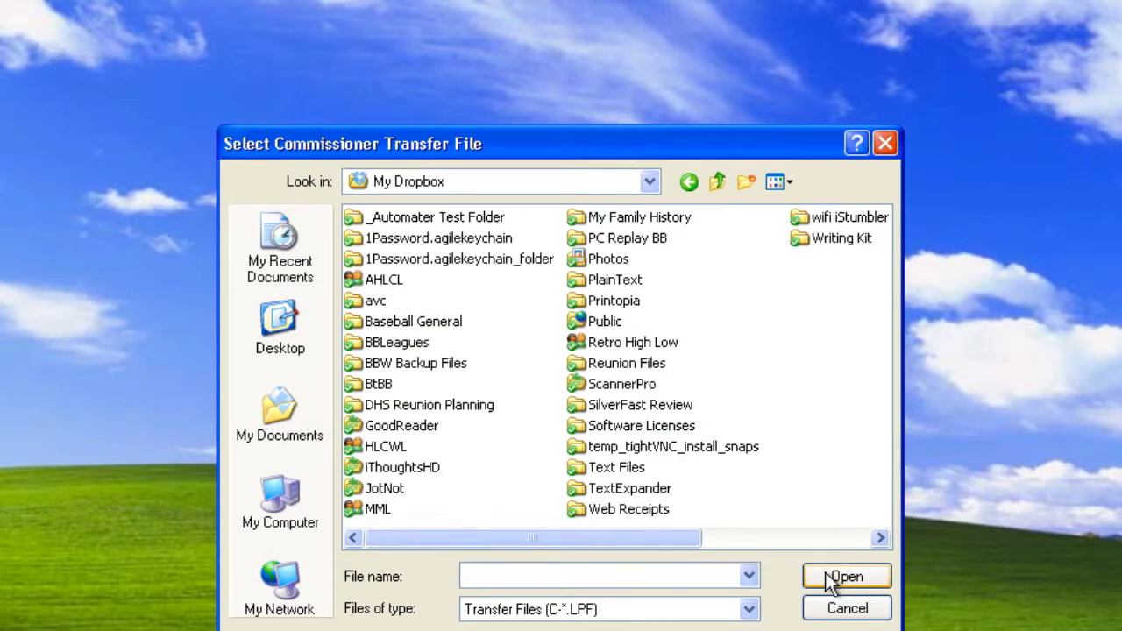
pyautogui.click(370, 279)
pyautogui.doubleClick(369, 281)
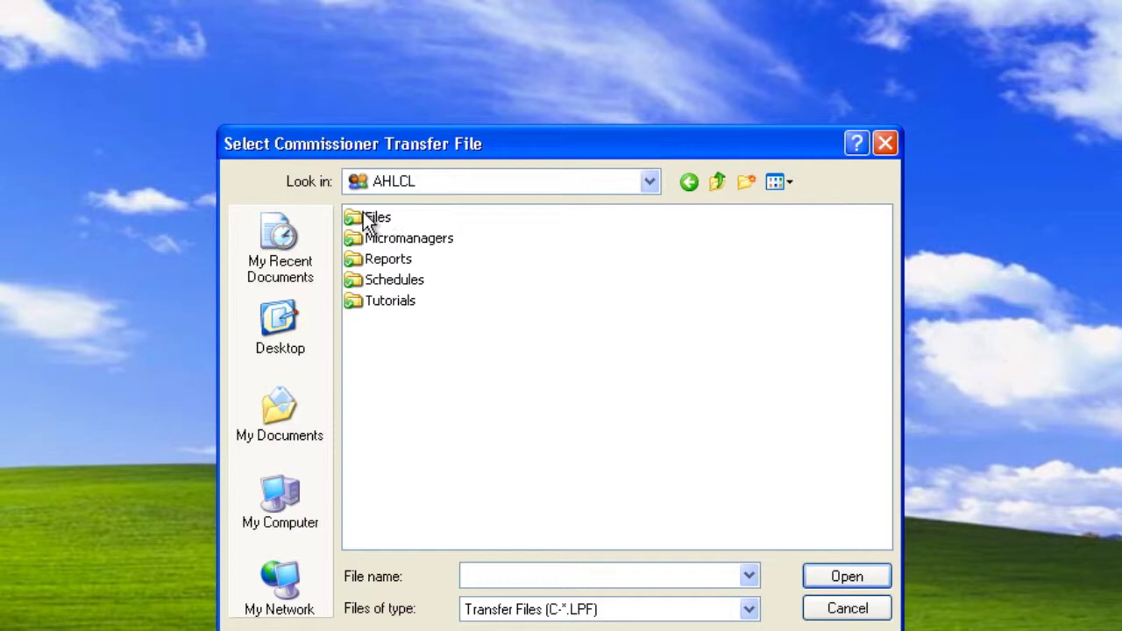
# Load C-2012-08-28 AHLCL Playball.LPF from the Files folder and confirm the success message
pyautogui.moveTo(353, 220)
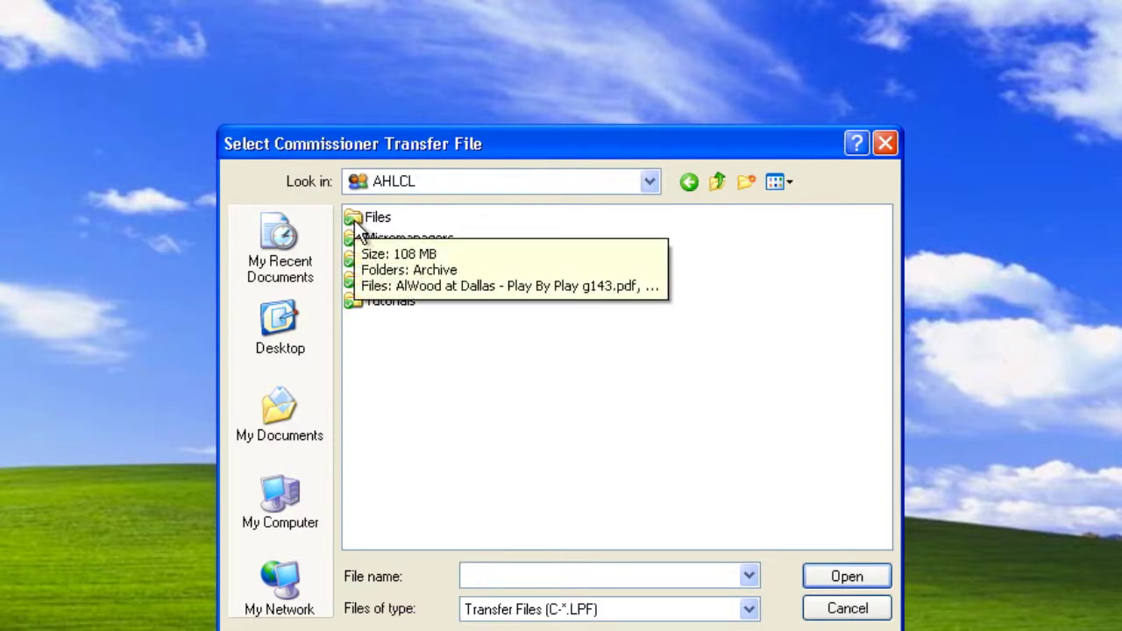
pyautogui.doubleClick(355, 220)
pyautogui.click(416, 239)
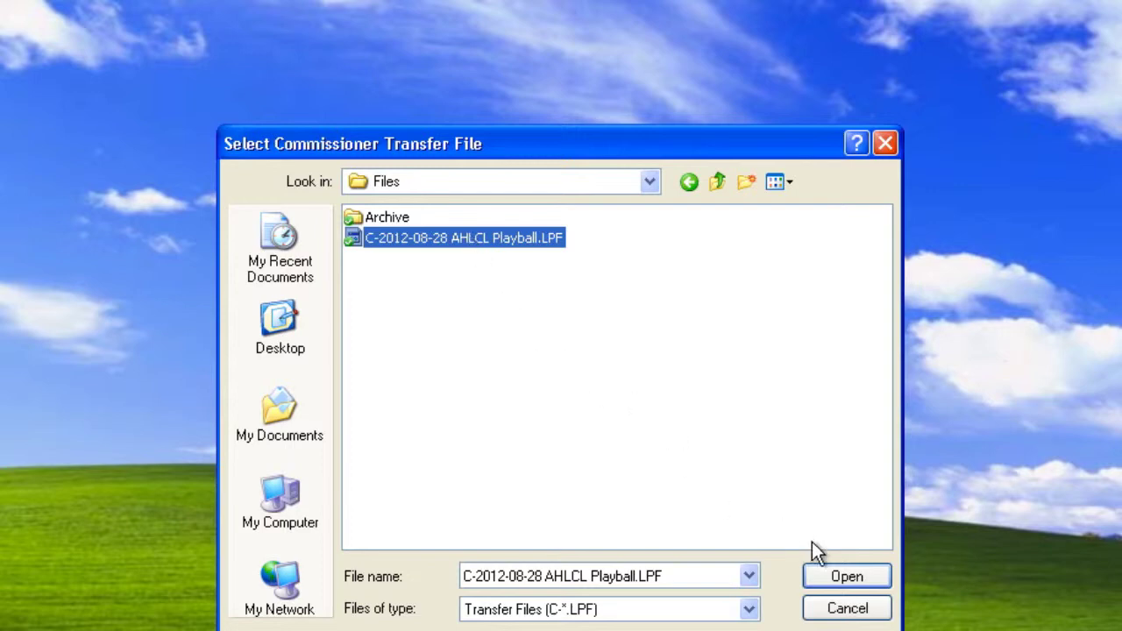
pyautogui.click(840, 574)
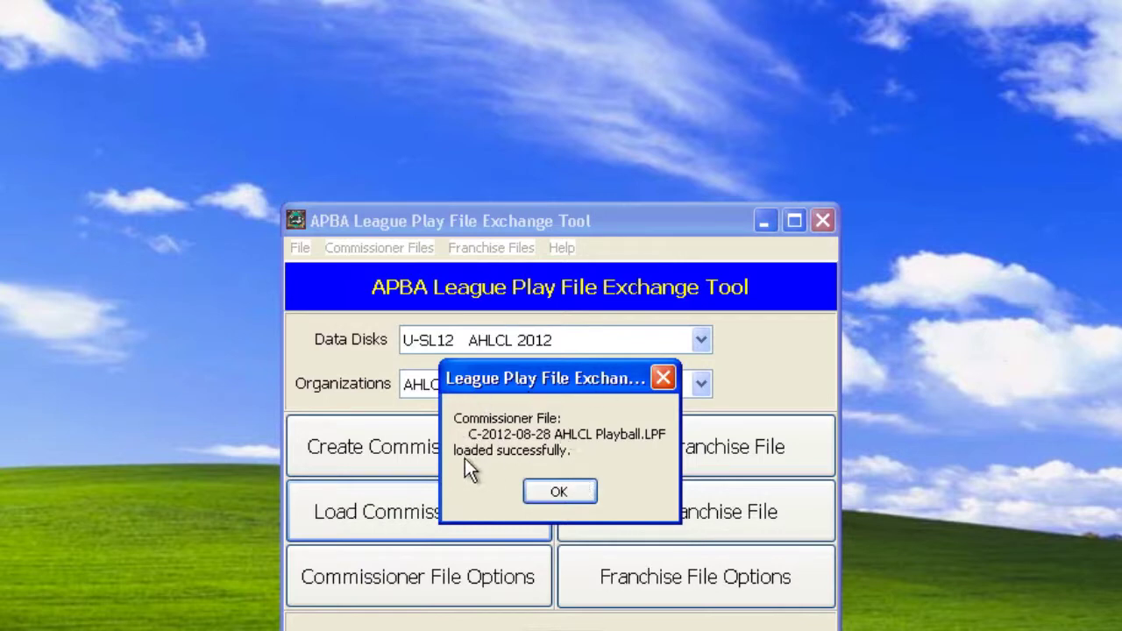
pyautogui.click(576, 489)
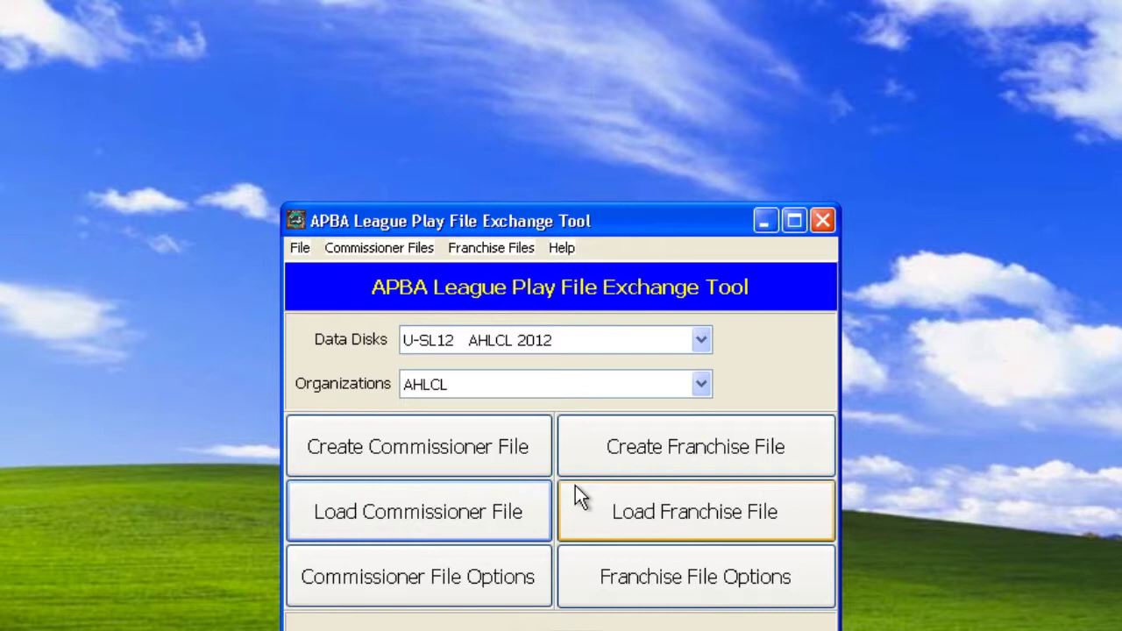
# In Franchise File Options, add Lonesome Two Rockies and Lonesome Three Giants as franchise teams and save
pyautogui.click(587, 572)
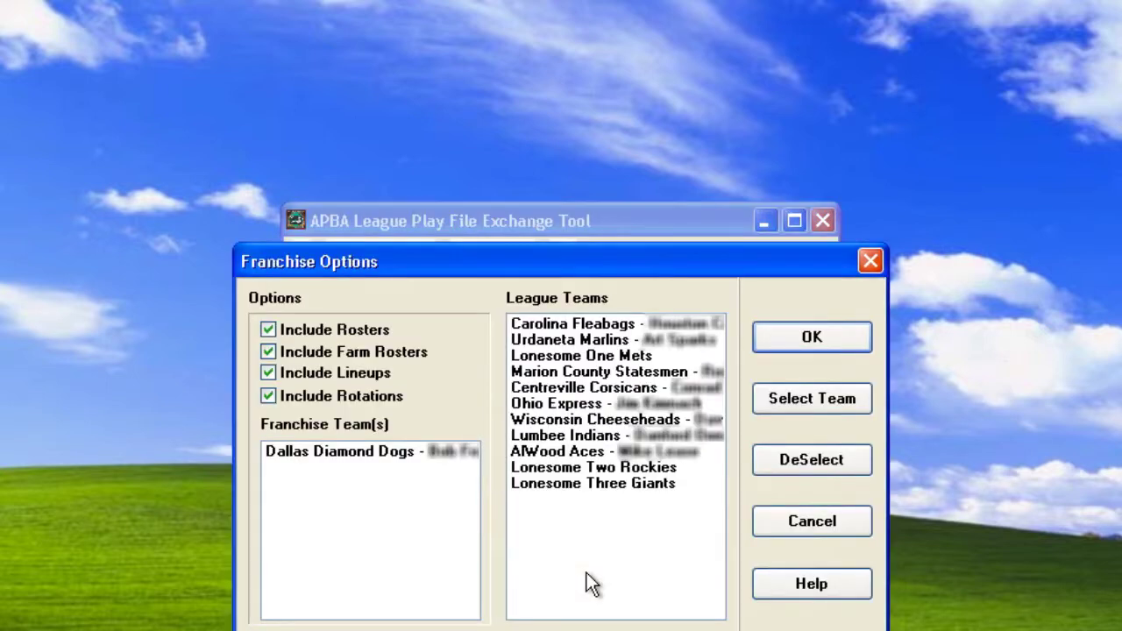
pyautogui.click(392, 454)
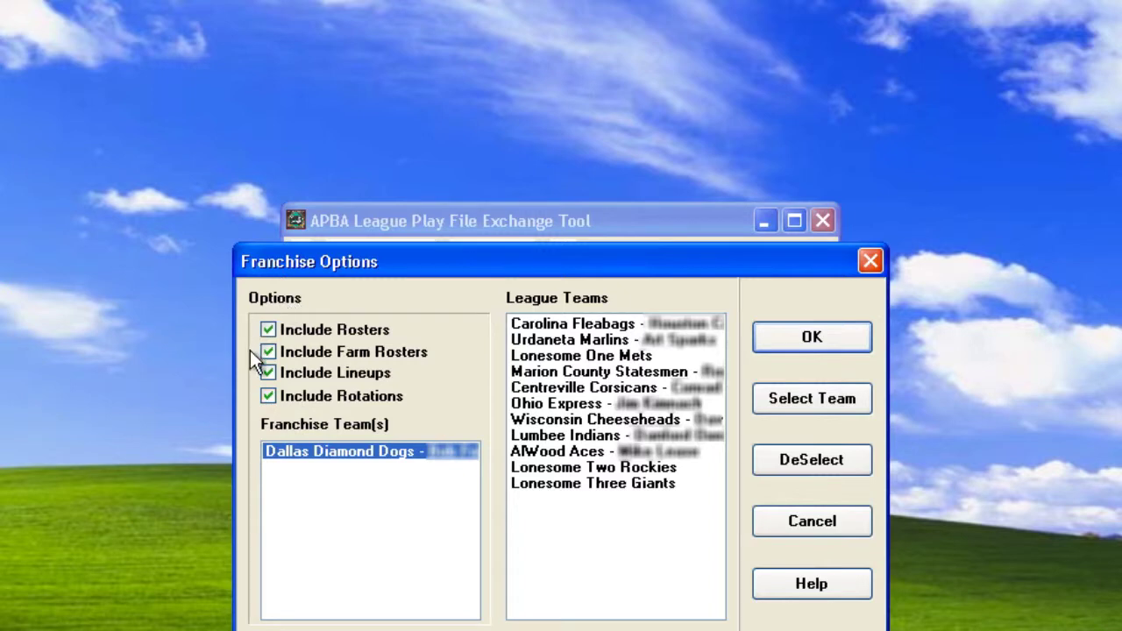
pyautogui.click(634, 469)
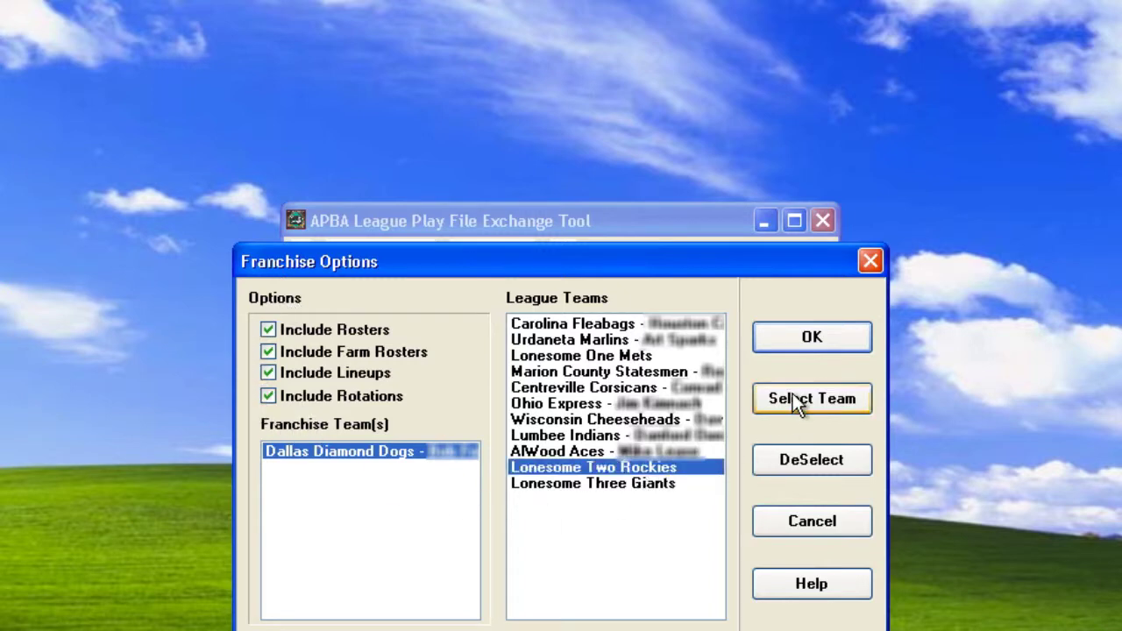
pyautogui.click(792, 398)
pyautogui.click(656, 469)
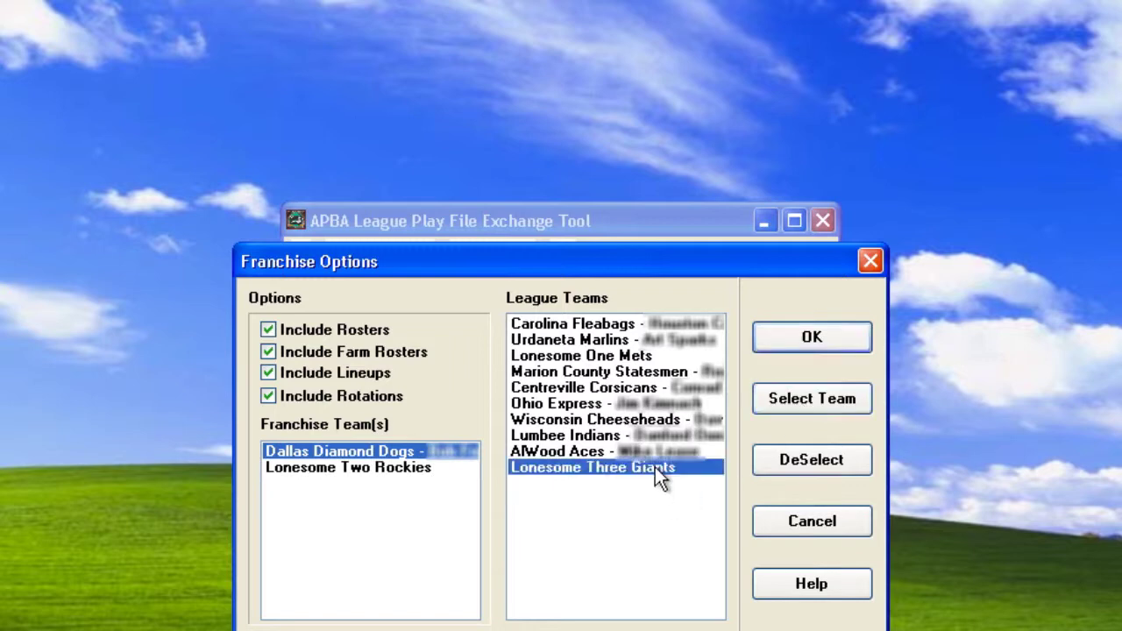
pyautogui.click(780, 402)
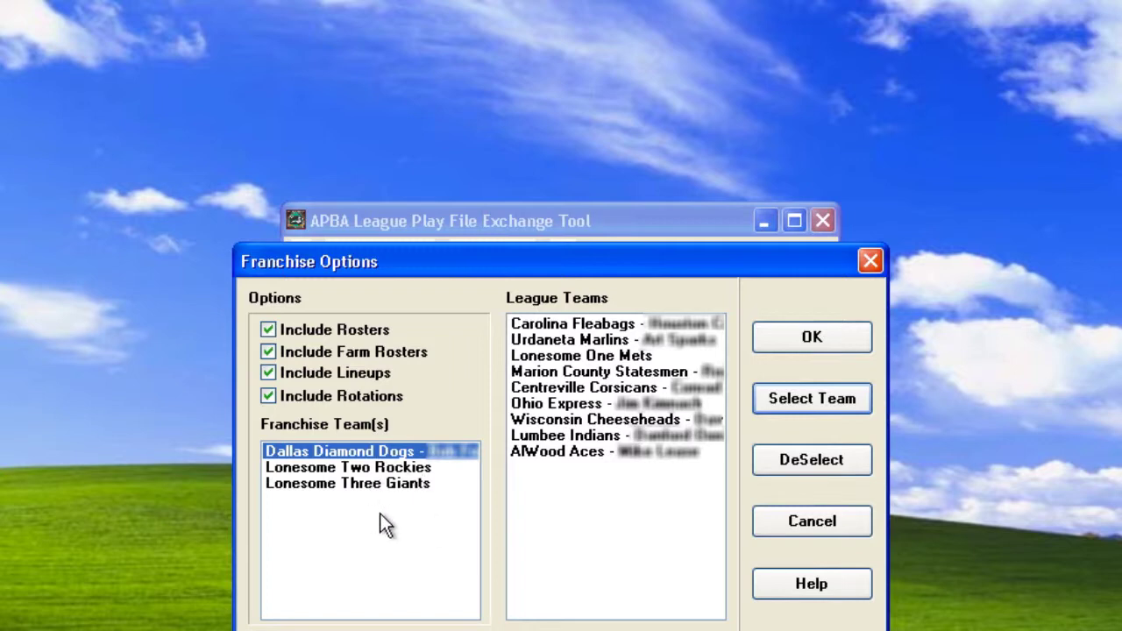
pyautogui.click(801, 341)
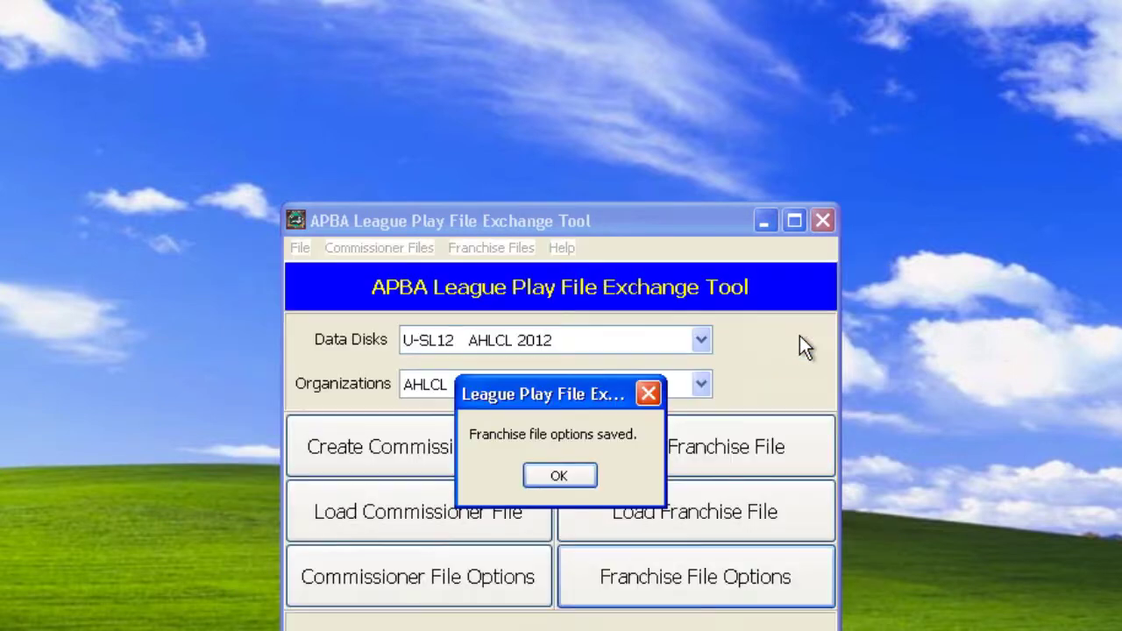
pyautogui.click(574, 470)
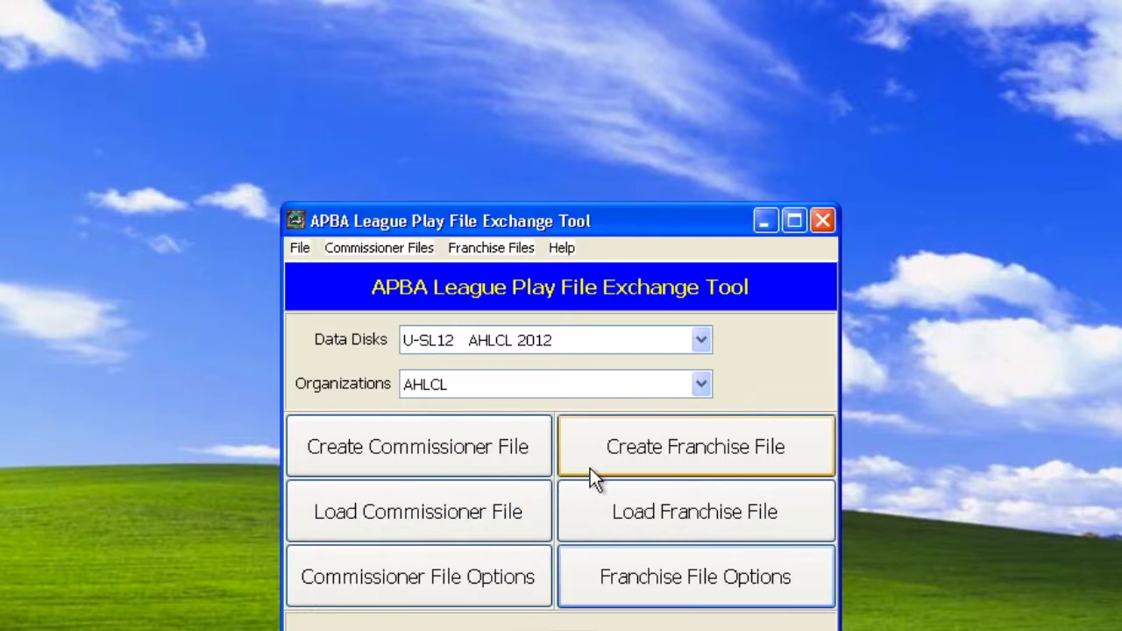
# Open Create Franchise File, browse folders, and keep c:\mydrop~1\ahlcl\files as the output folder
pyautogui.click(666, 459)
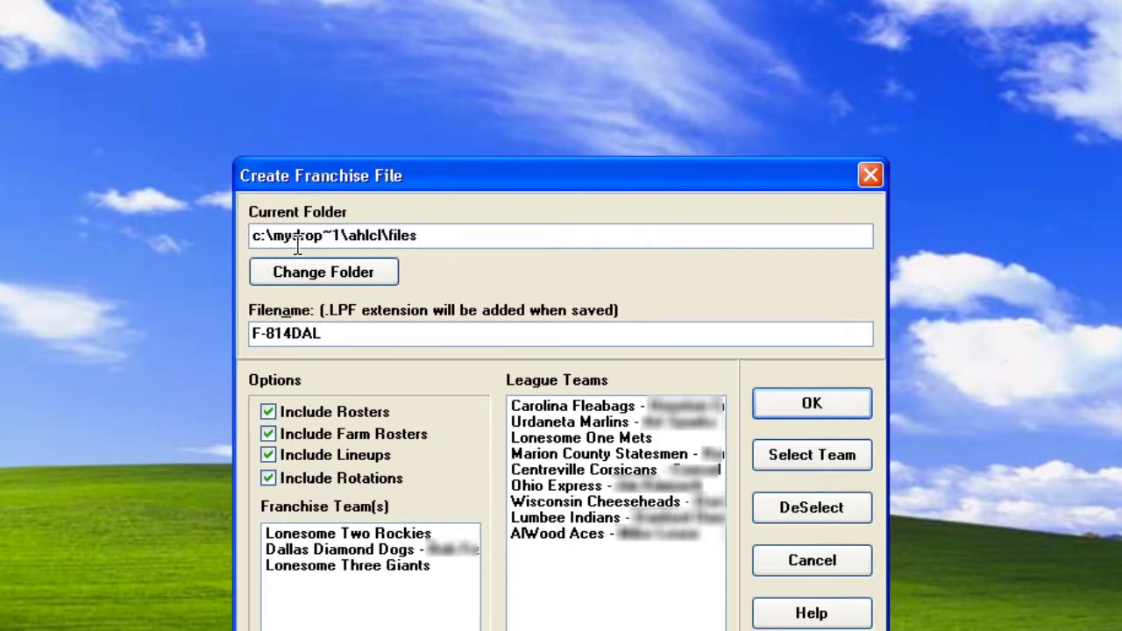
pyautogui.click(390, 269)
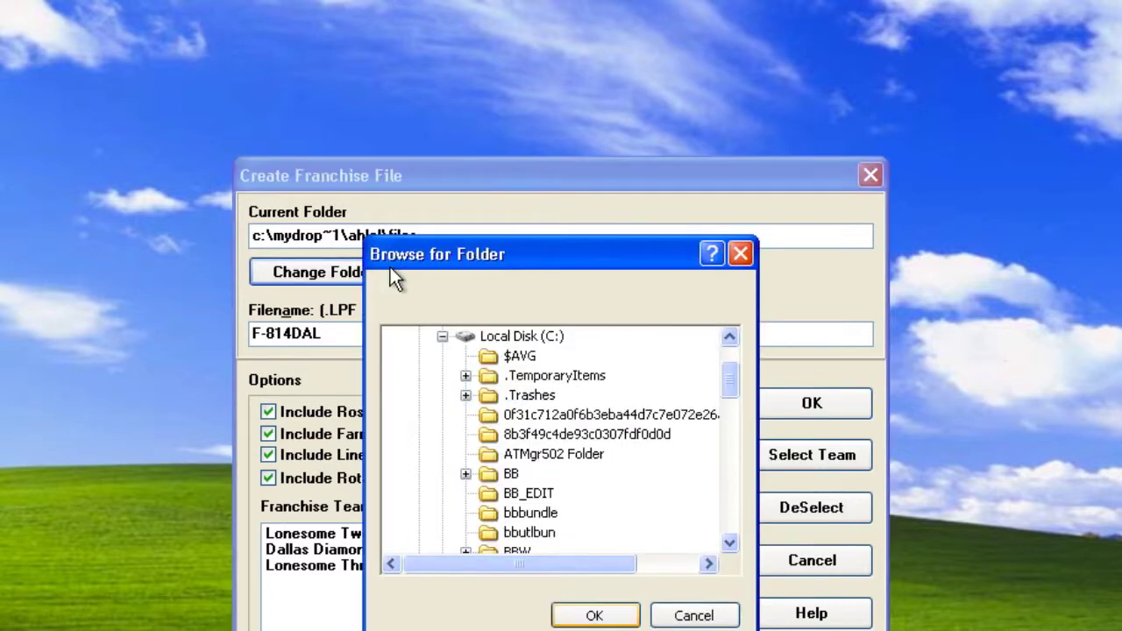
pyautogui.scroll(-5, 578, 410)
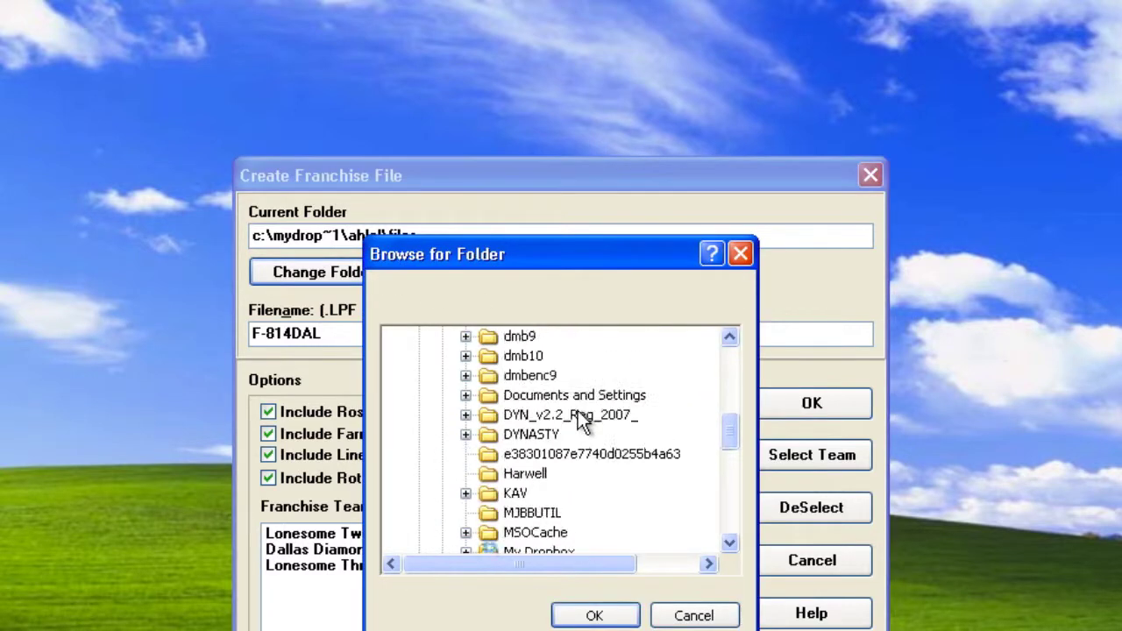
pyautogui.click(686, 617)
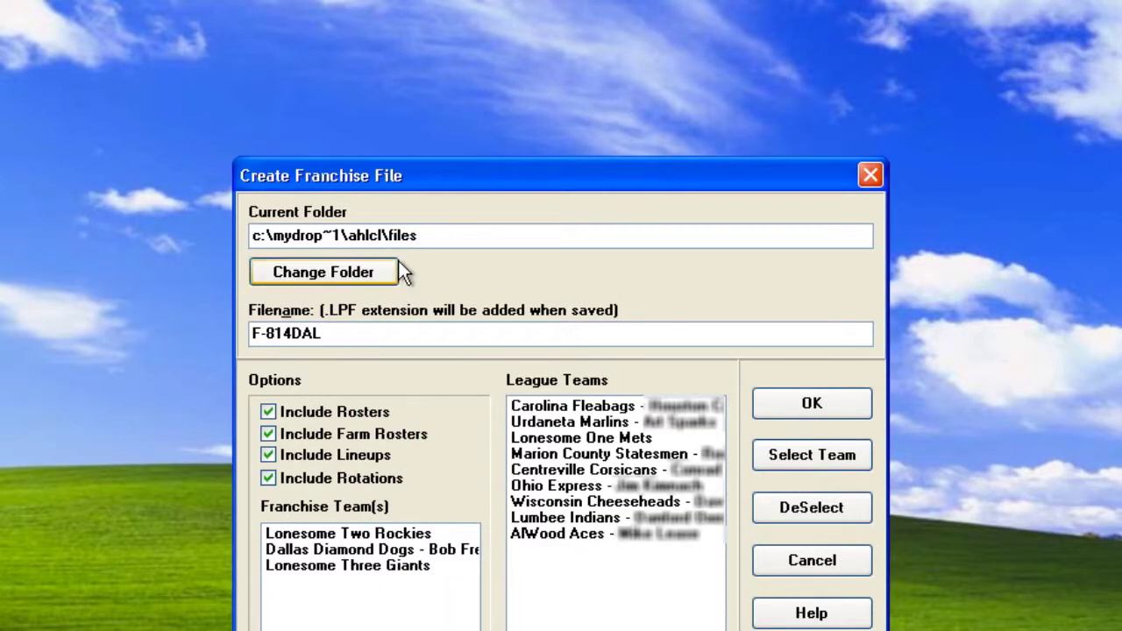
# Name the franchise file 'F-This is an example Franchise File' and create it
pyautogui.press('Tab')
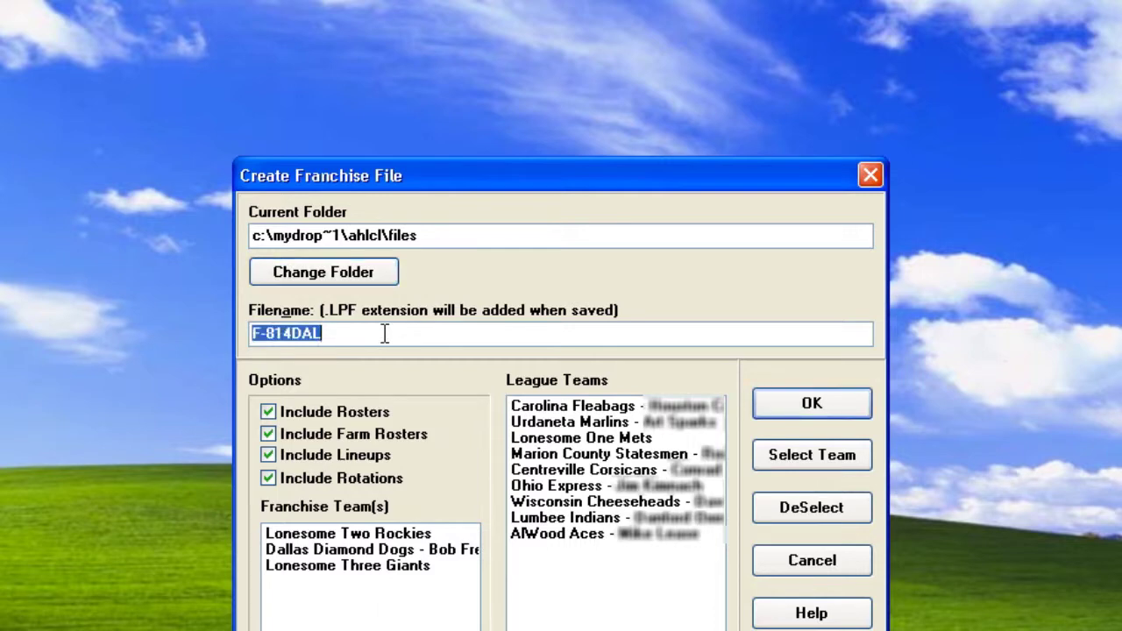
pyautogui.click(385, 333)
pyautogui.press('BackSpace')
pyautogui.press('BackSpace')
pyautogui.press('BackSpace')
pyautogui.press('BackSpace')
pyautogui.press('BackSpace')
pyautogui.press('BackSpace')
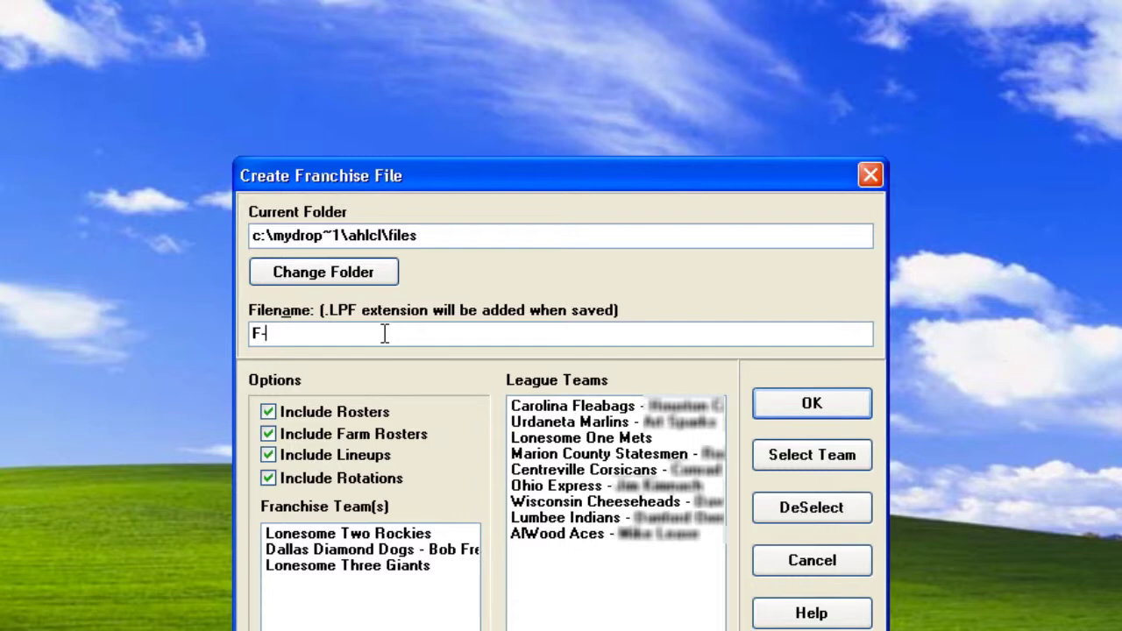
pyautogui.write('This is an example Fr')
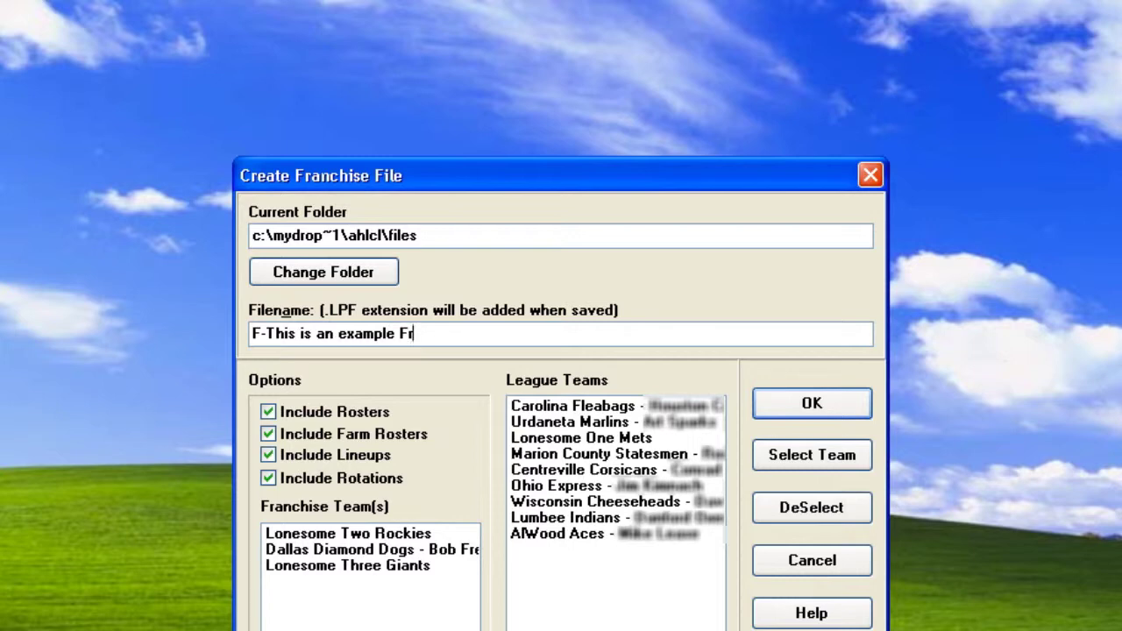
pyautogui.write('anchise File')
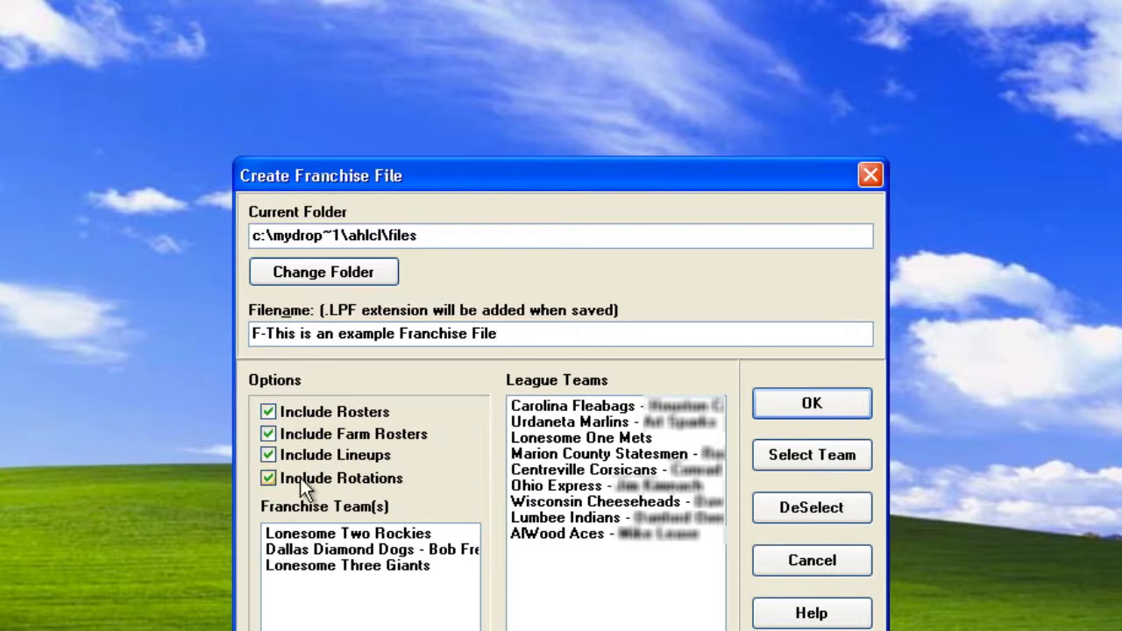
pyautogui.click(401, 611)
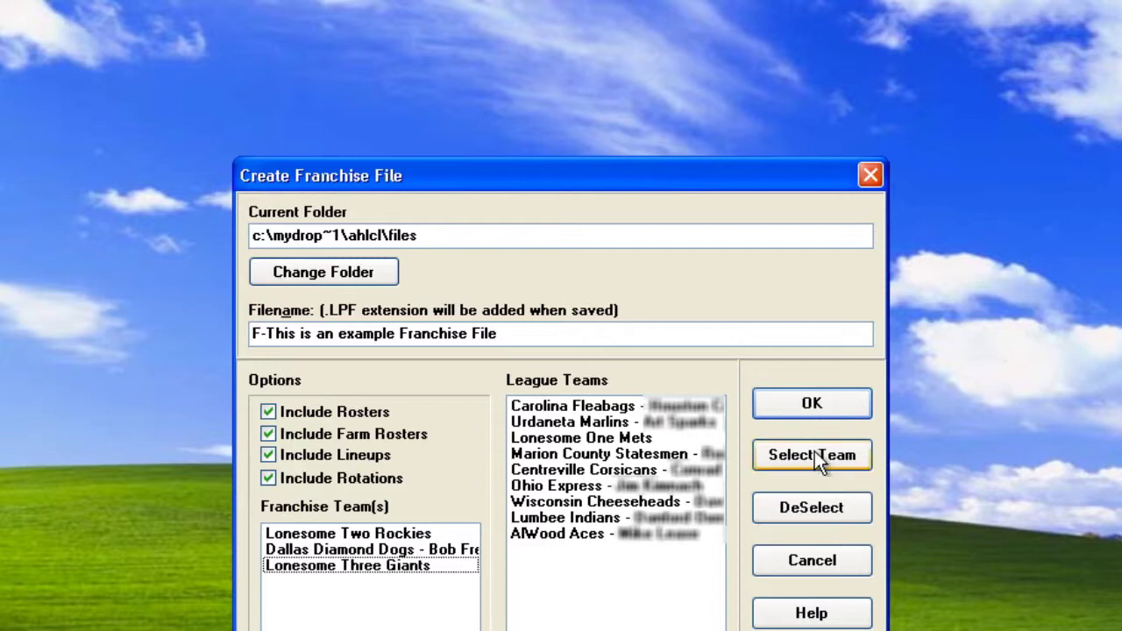
pyautogui.click(817, 400)
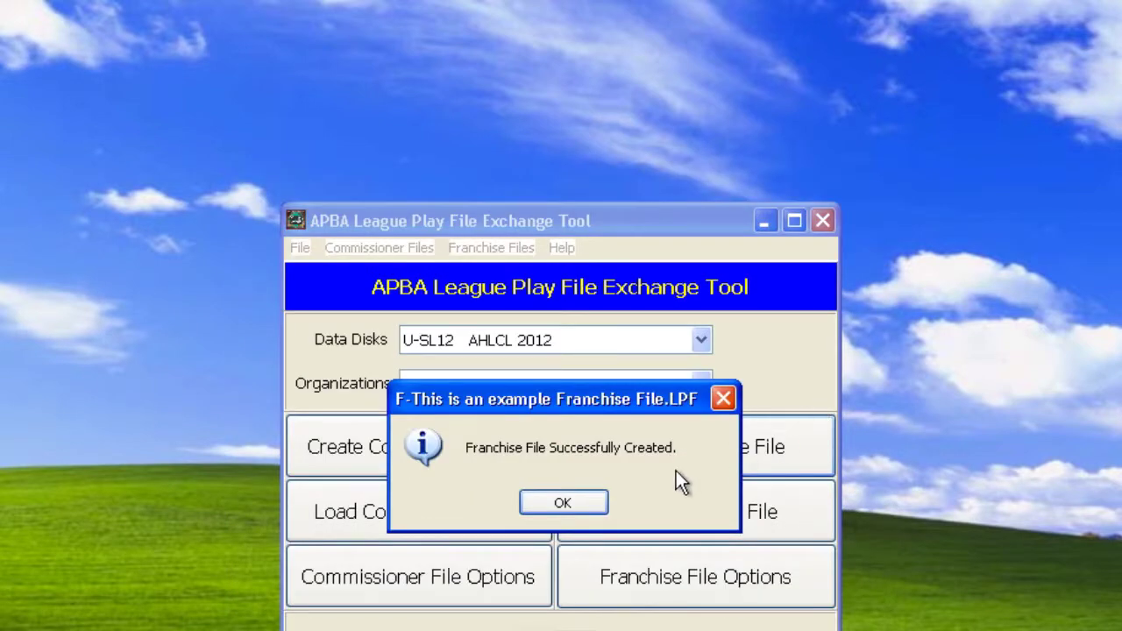
# Dismiss the creation confirmation and open the Select Commissioner Transfer File chooser
pyautogui.click(561, 504)
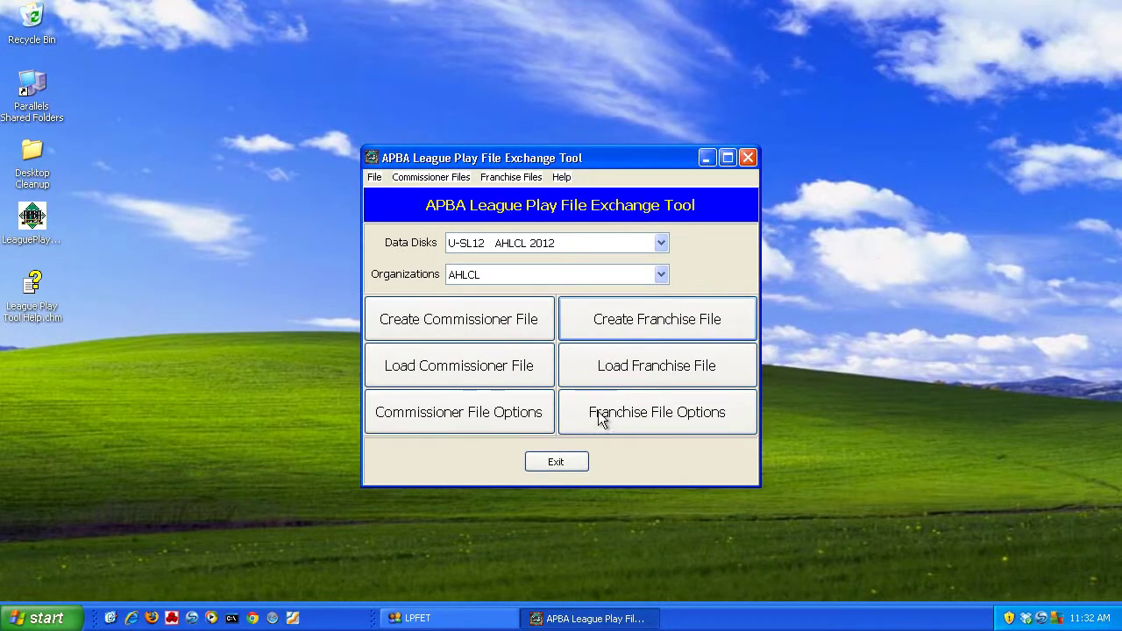
pyautogui.click(478, 366)
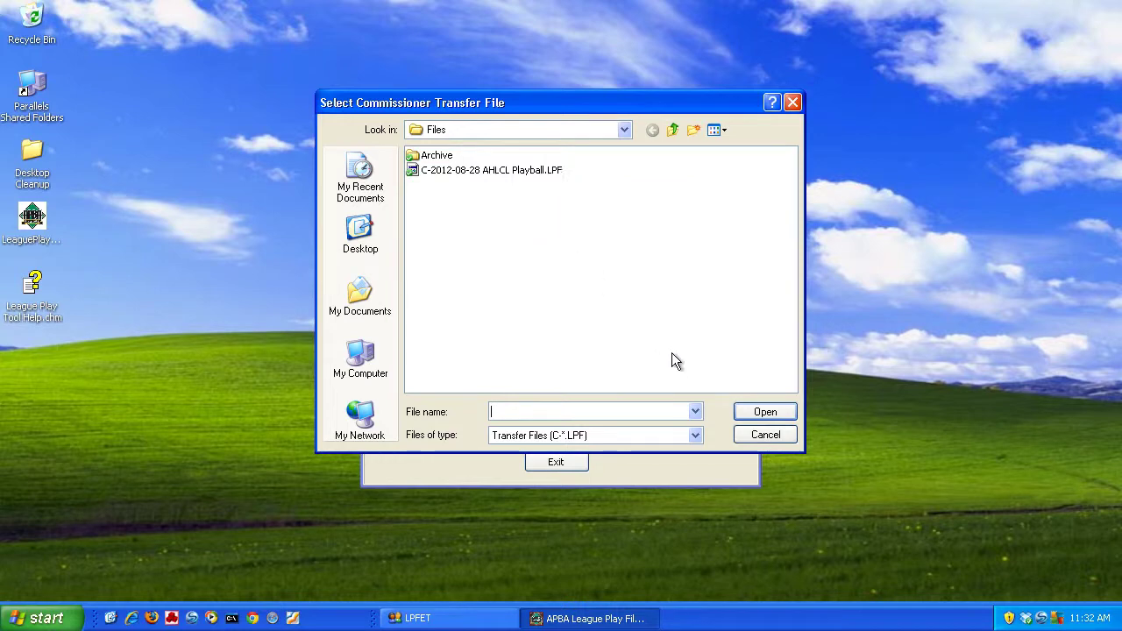
# Cancel the chooser, create 'F-This is an example Franchise Results.LPF', then exit the tool
pyautogui.click(765, 435)
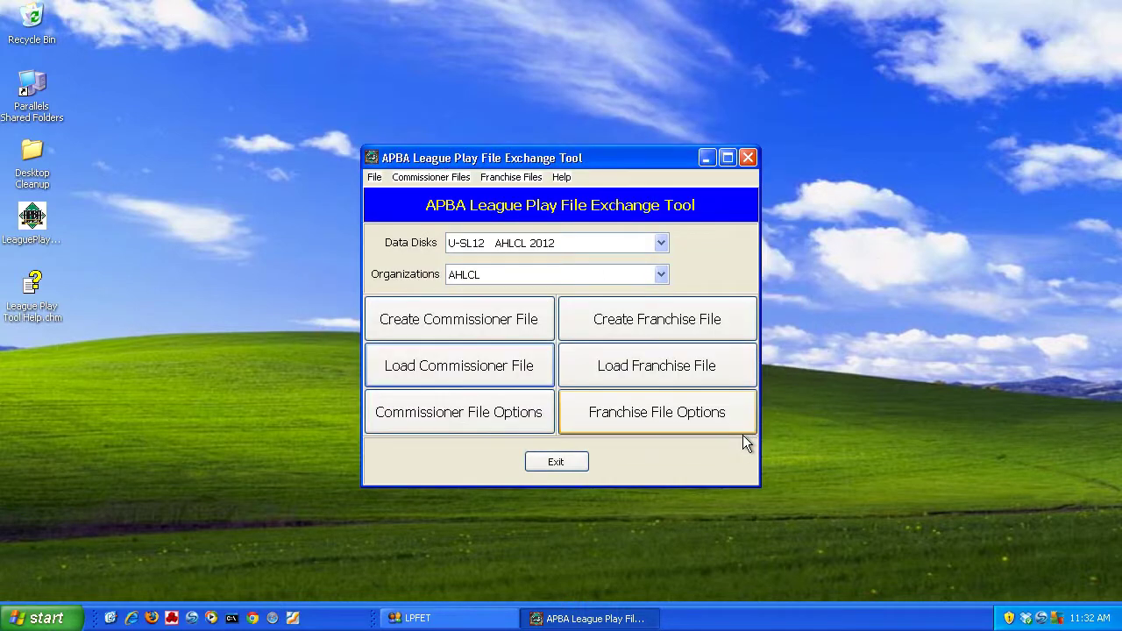
pyautogui.click(616, 319)
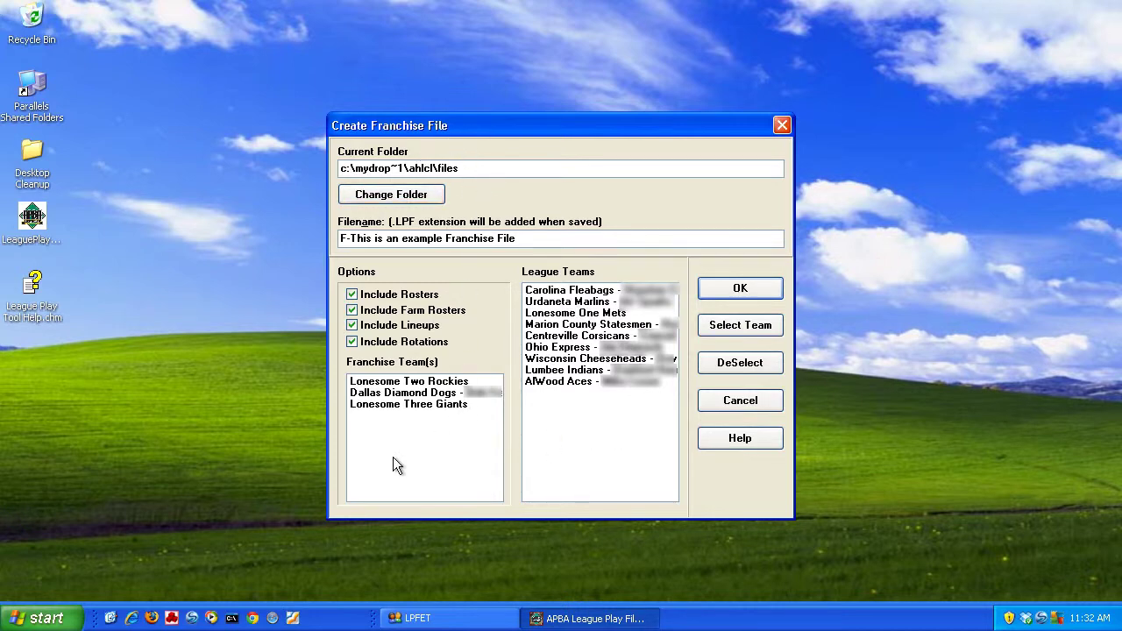
pyautogui.click(528, 240)
pyautogui.press('BackSpace')
pyautogui.press('BackSpace')
pyautogui.press('BackSpace')
pyautogui.press('BackSpace')
pyautogui.write('Results')
pyautogui.click(721, 291)
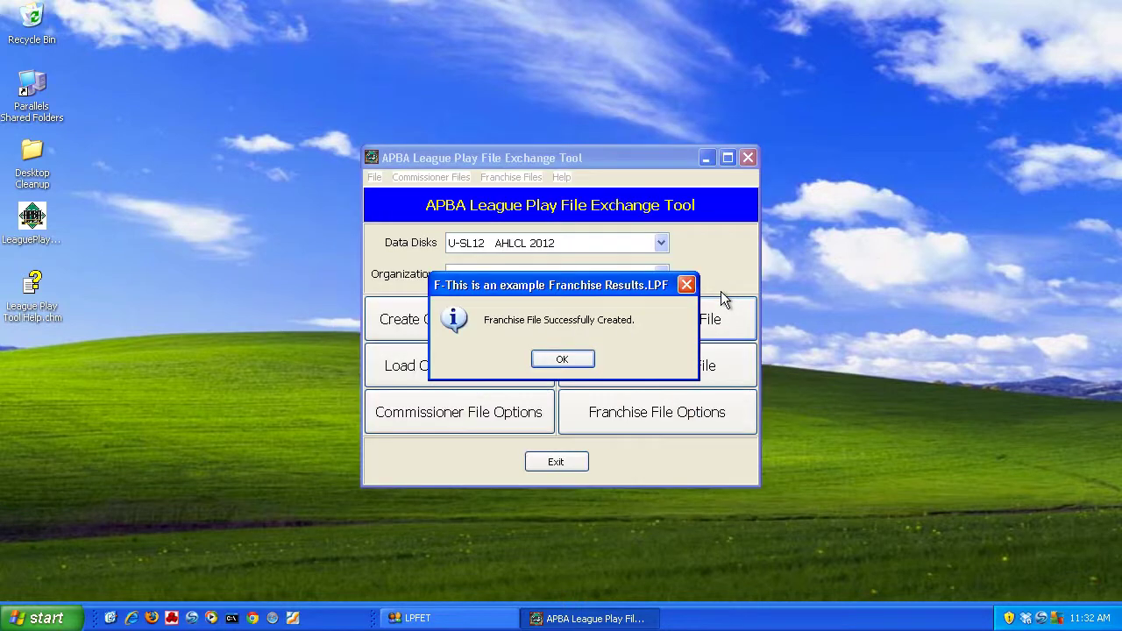
pyautogui.click(585, 366)
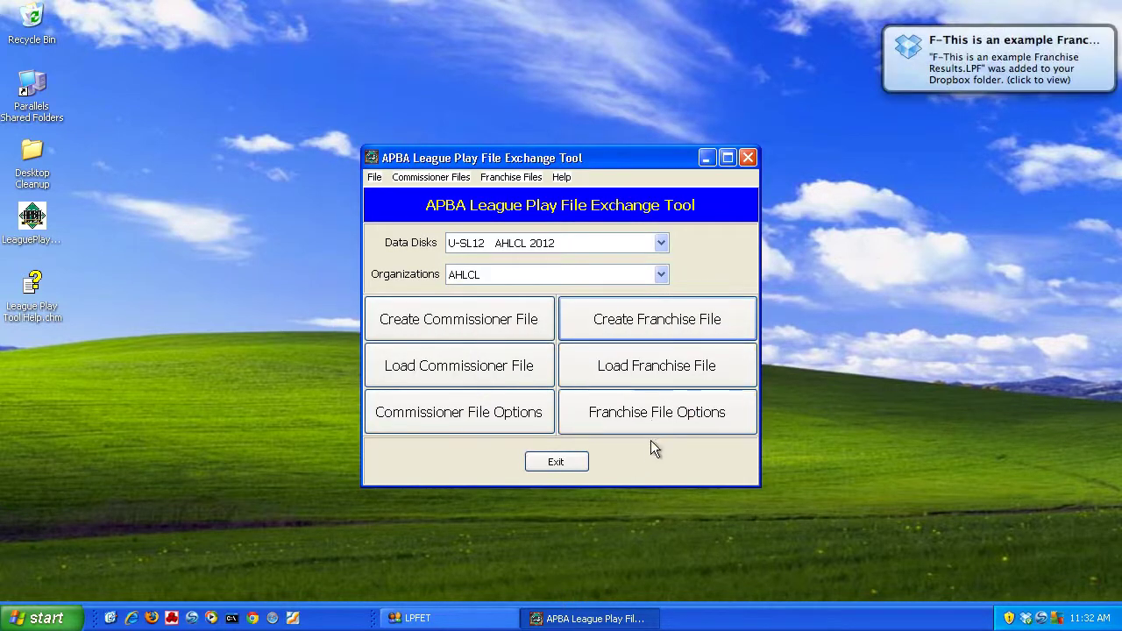
pyautogui.click(535, 461)
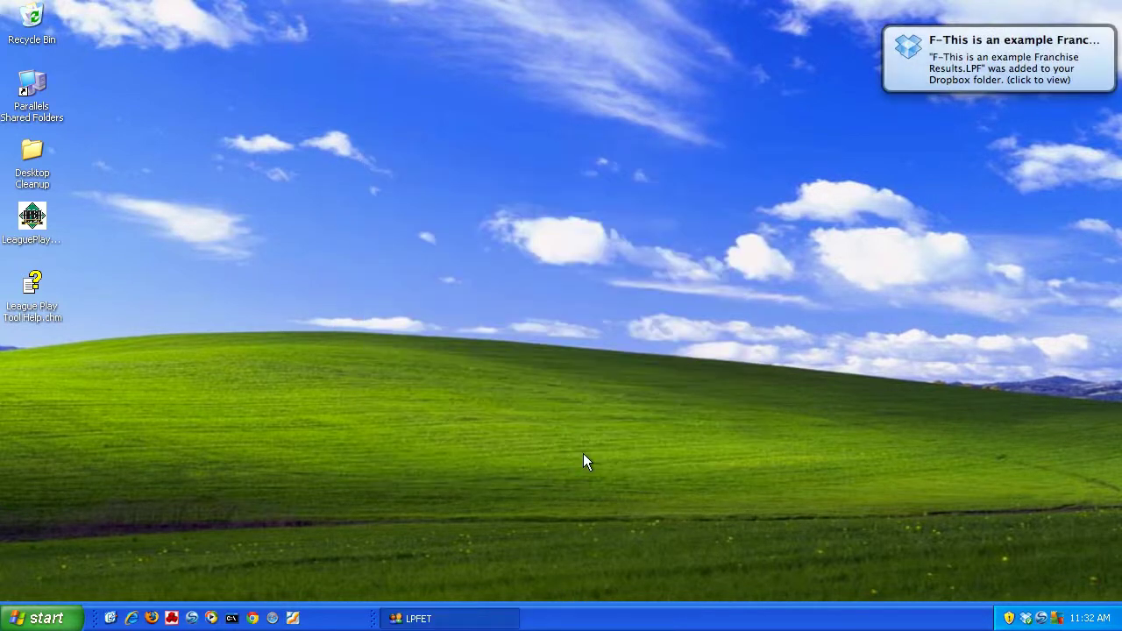